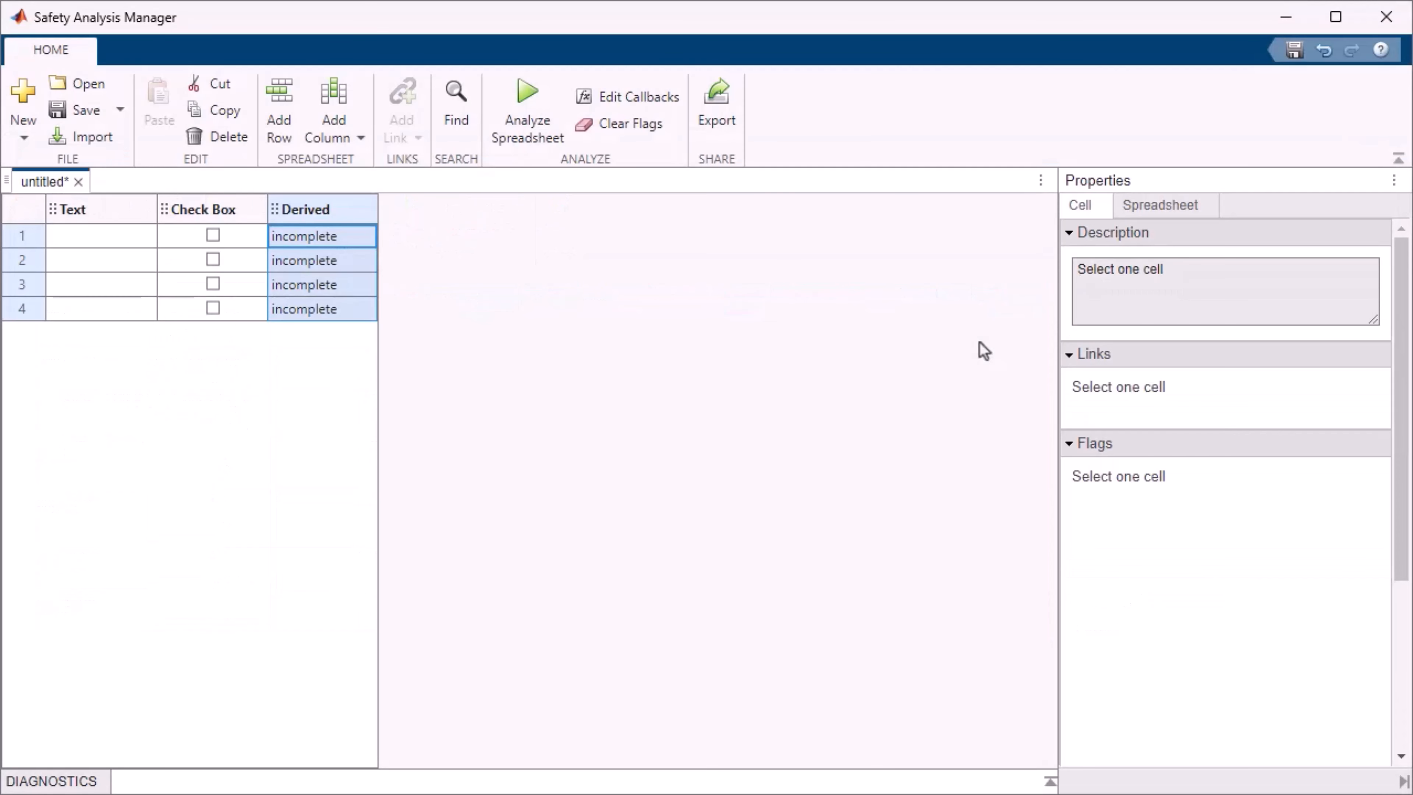
Fill row 1 with the text test1 and a ticked check box, and enter test in row 2's Text cell
{"action": "double_click", "coordinate": [86, 243]}
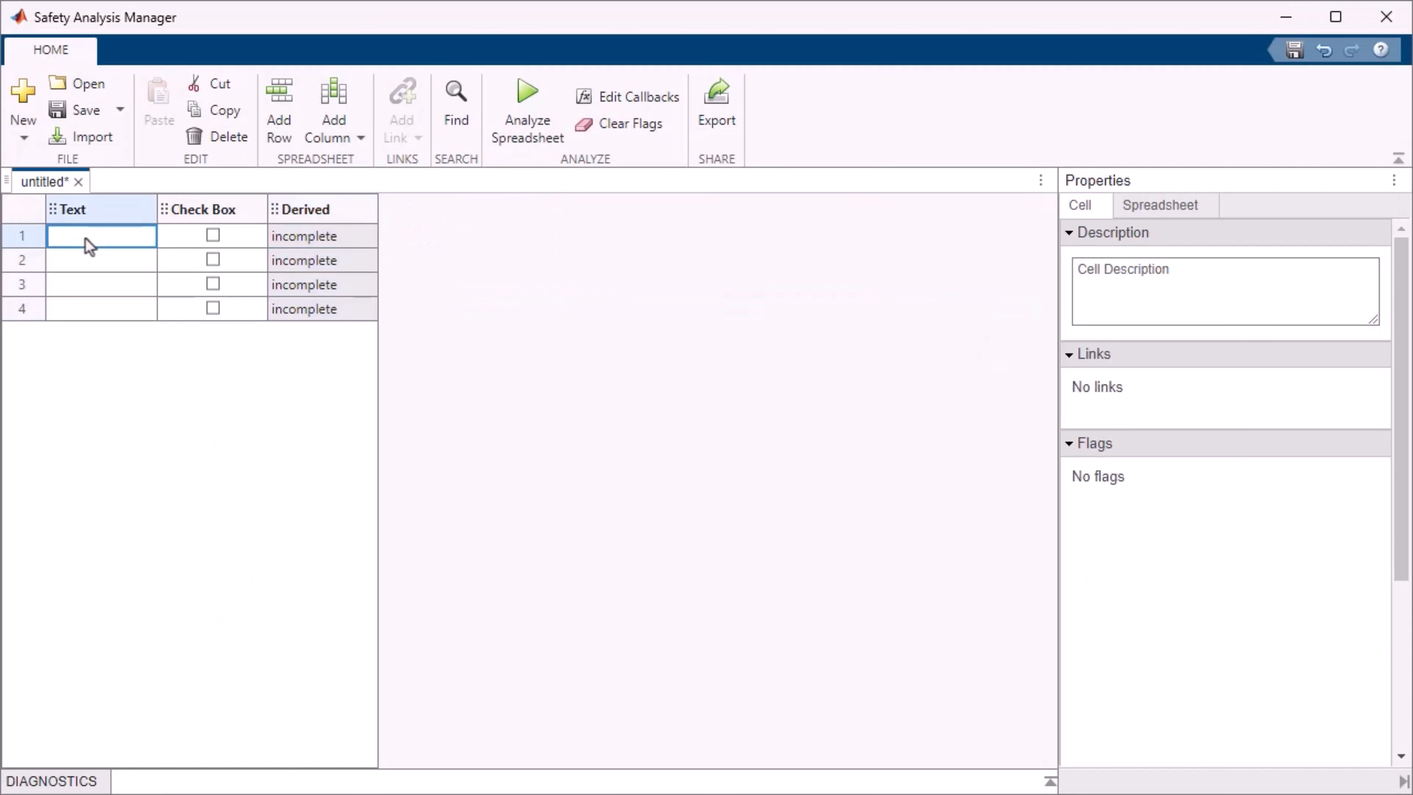
{"action": "type", "text": "test1"}
{"action": "left_click", "coordinate": [230, 259]}
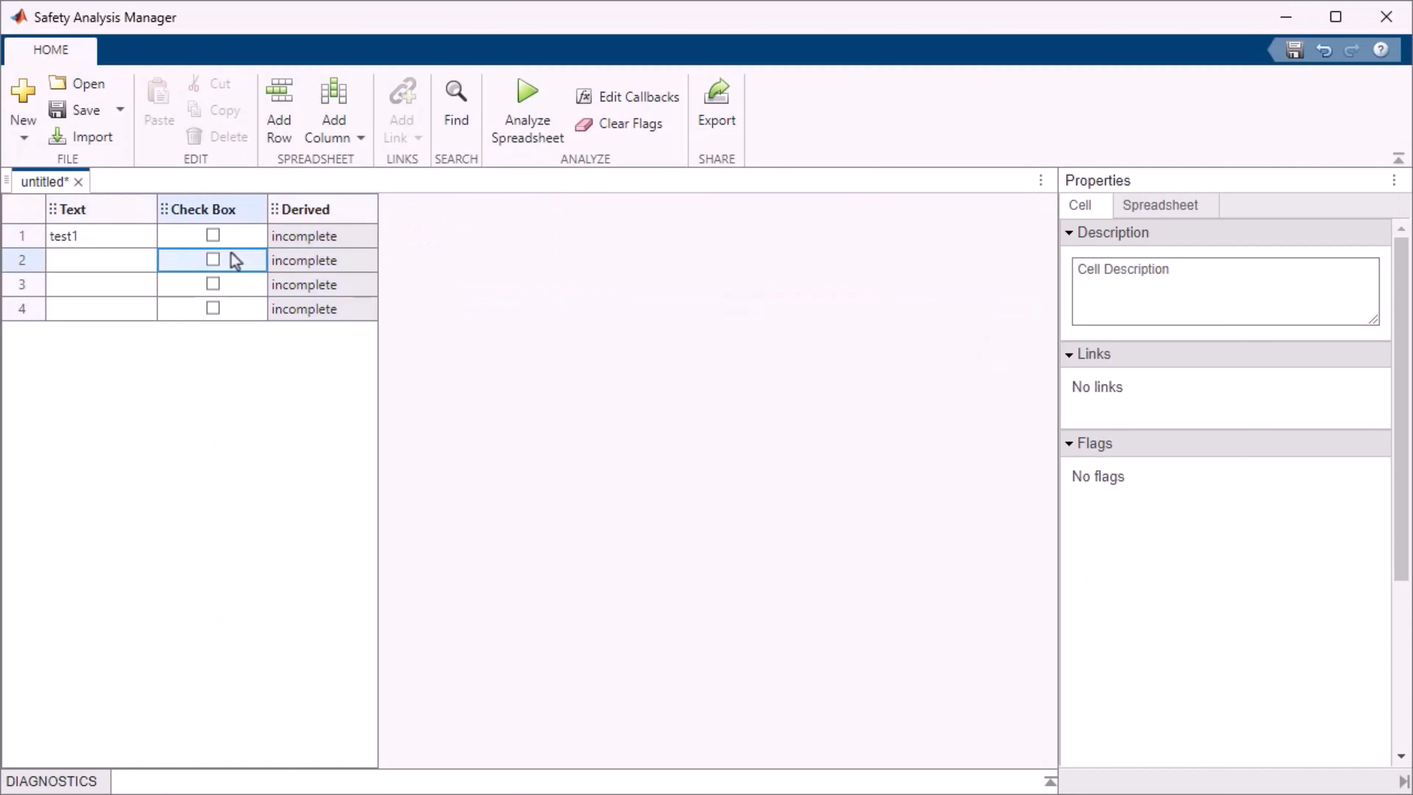
{"action": "left_click", "coordinate": [213, 235]}
{"action": "double_click", "coordinate": [94, 261]}
{"action": "type", "text": "test"}
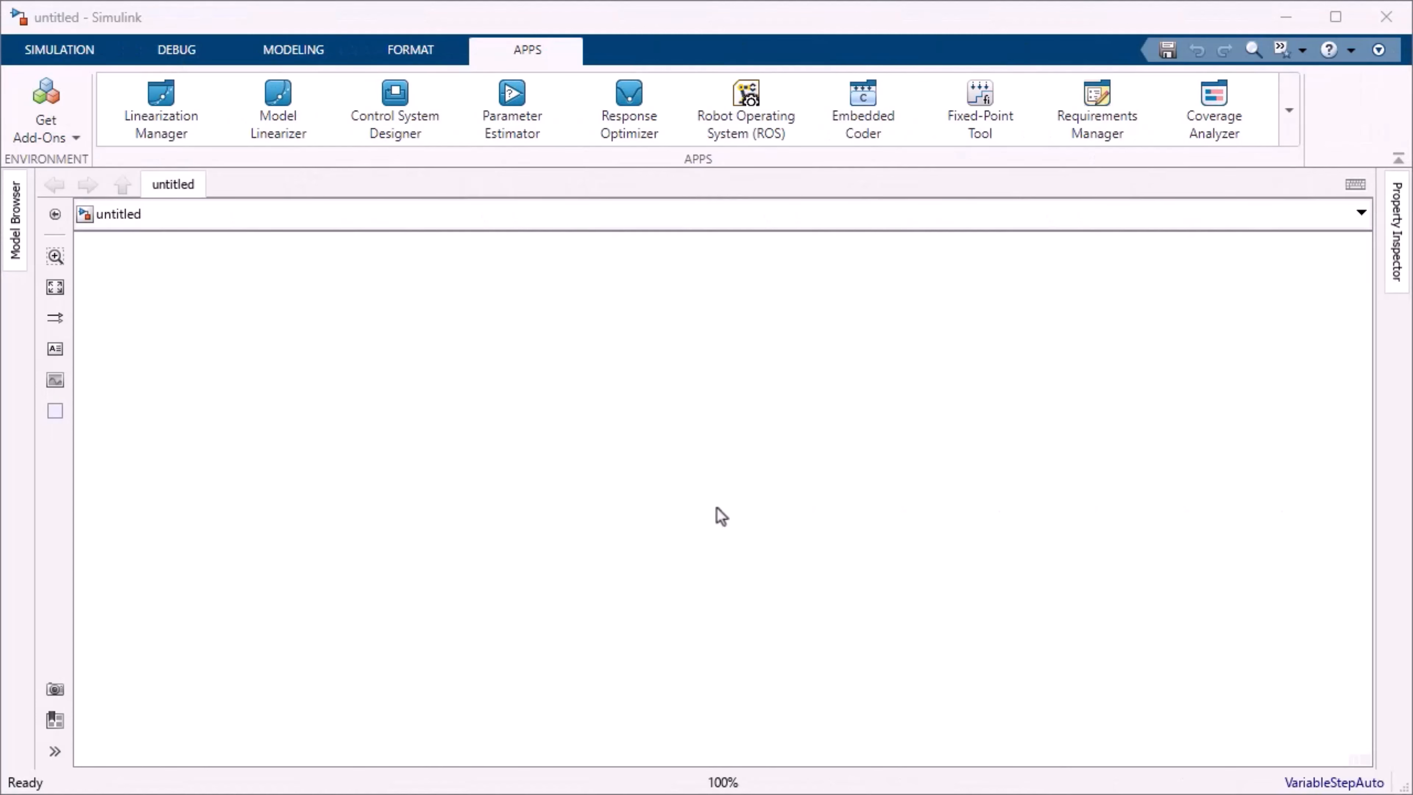
Switch from Simulink to the Safety Analysis Manager app and create an empty spreadsheet
{"action": "left_click", "coordinate": [1293, 107]}
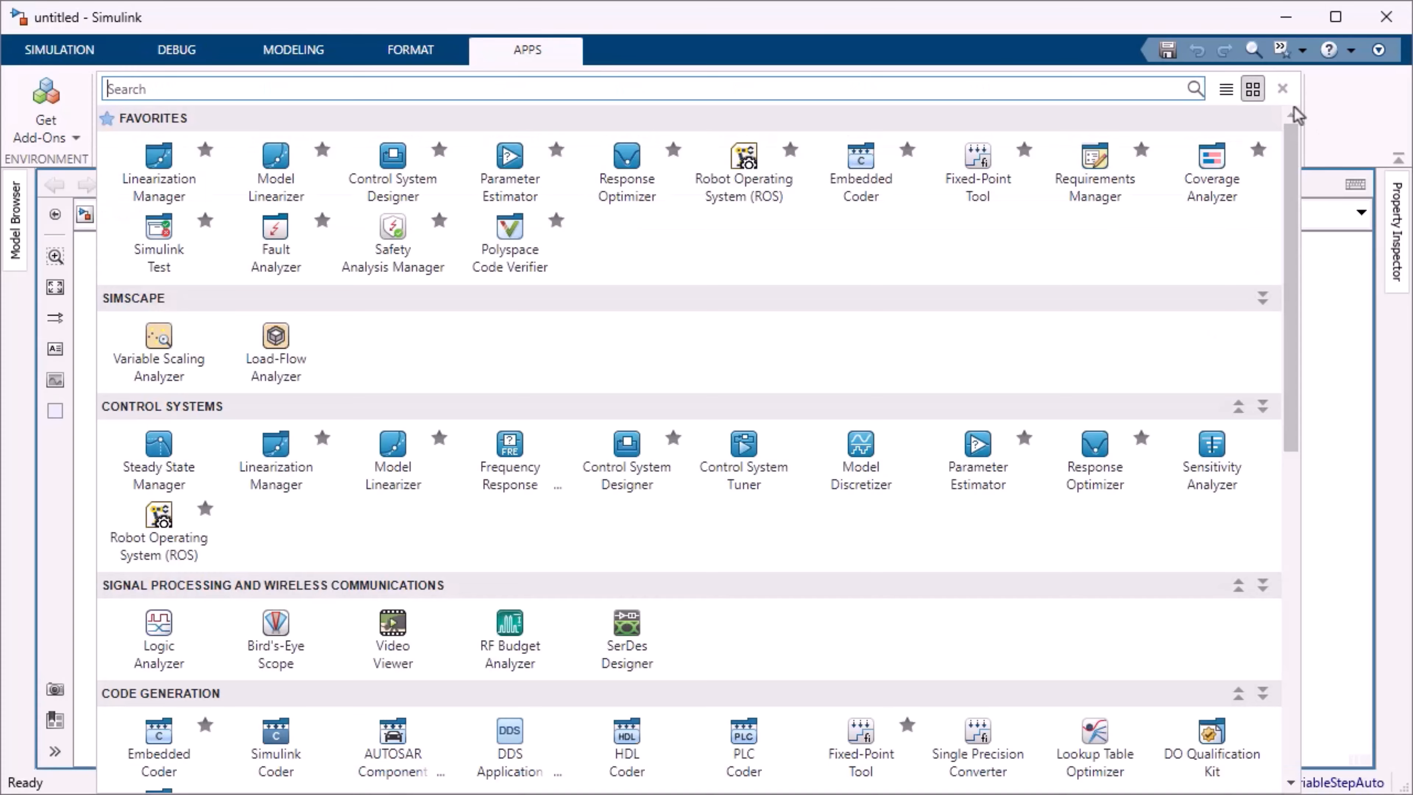
{"action": "left_click", "coordinate": [391, 249]}
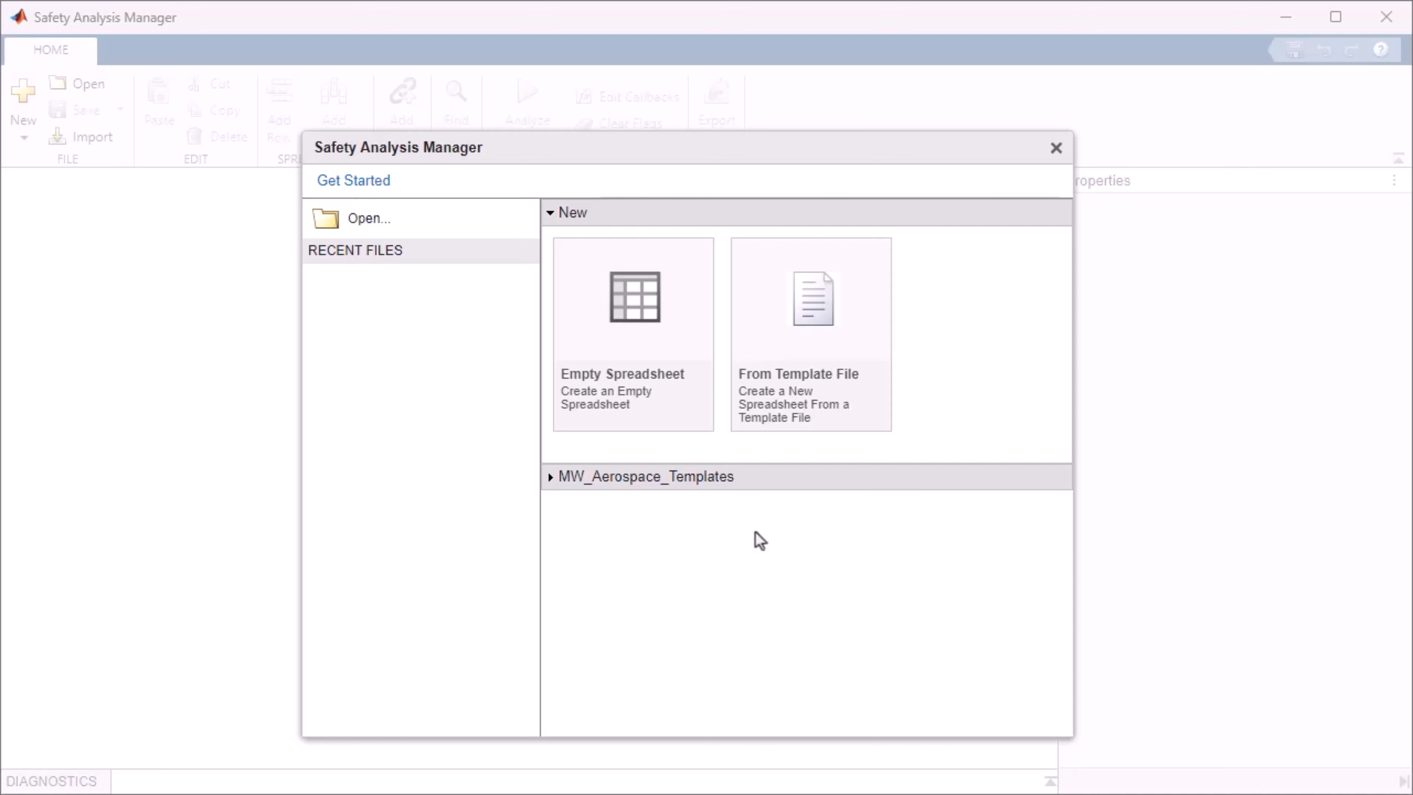
{"action": "mouse_move", "coordinate": [700, 404]}
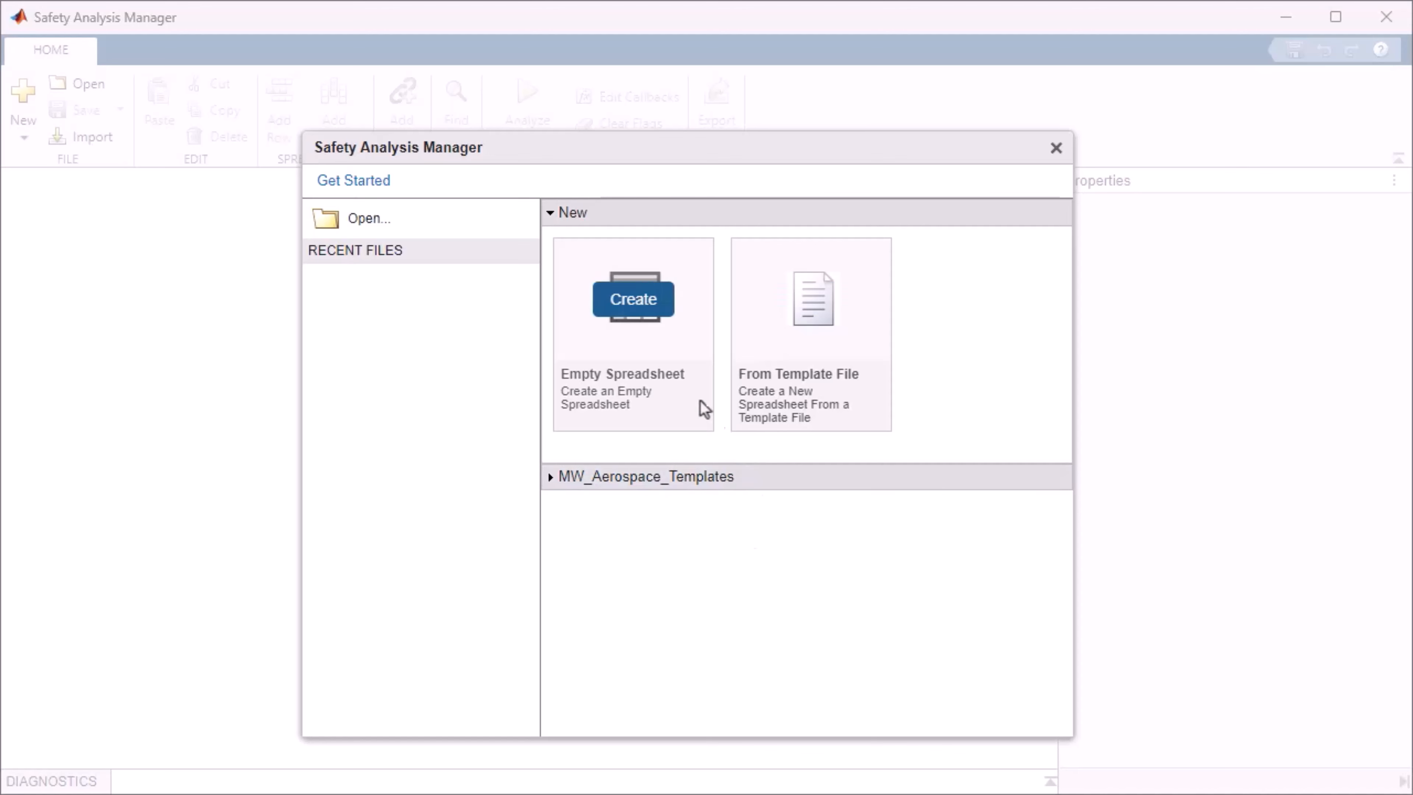
{"action": "left_click", "coordinate": [632, 300]}
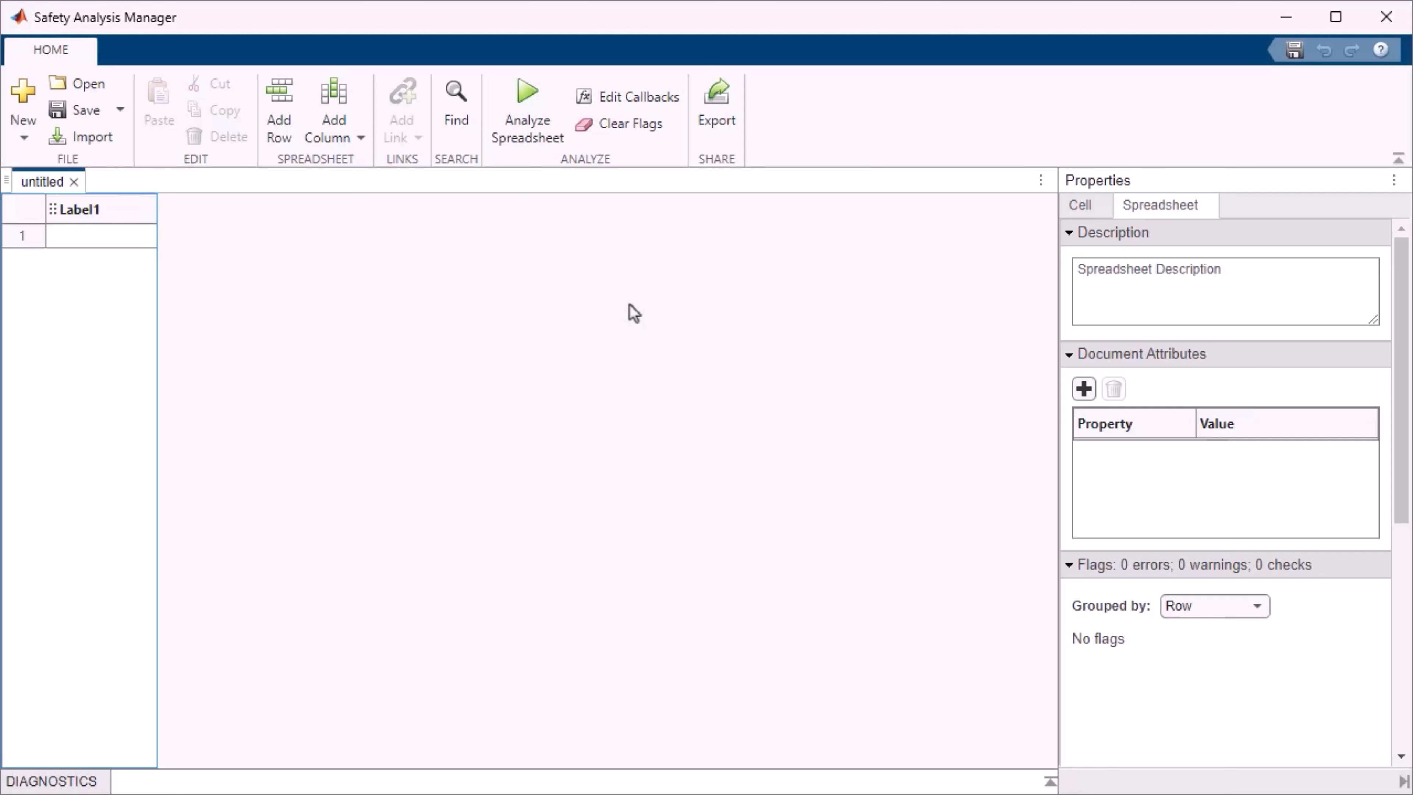
Add three rows and three columns to the empty spreadsheet
{"action": "left_click", "coordinate": [279, 97]}
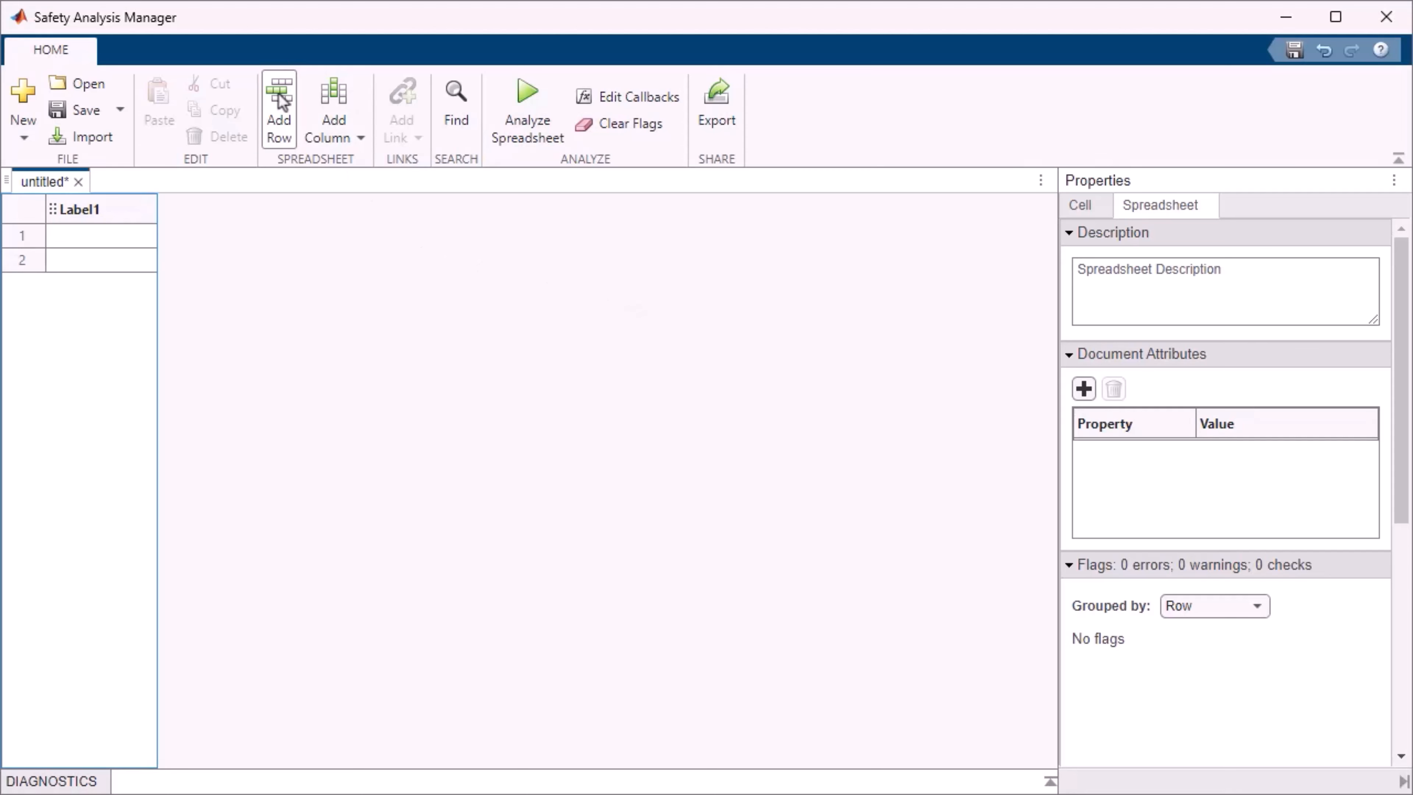
{"action": "left_click", "coordinate": [280, 98]}
{"action": "left_click", "coordinate": [280, 97]}
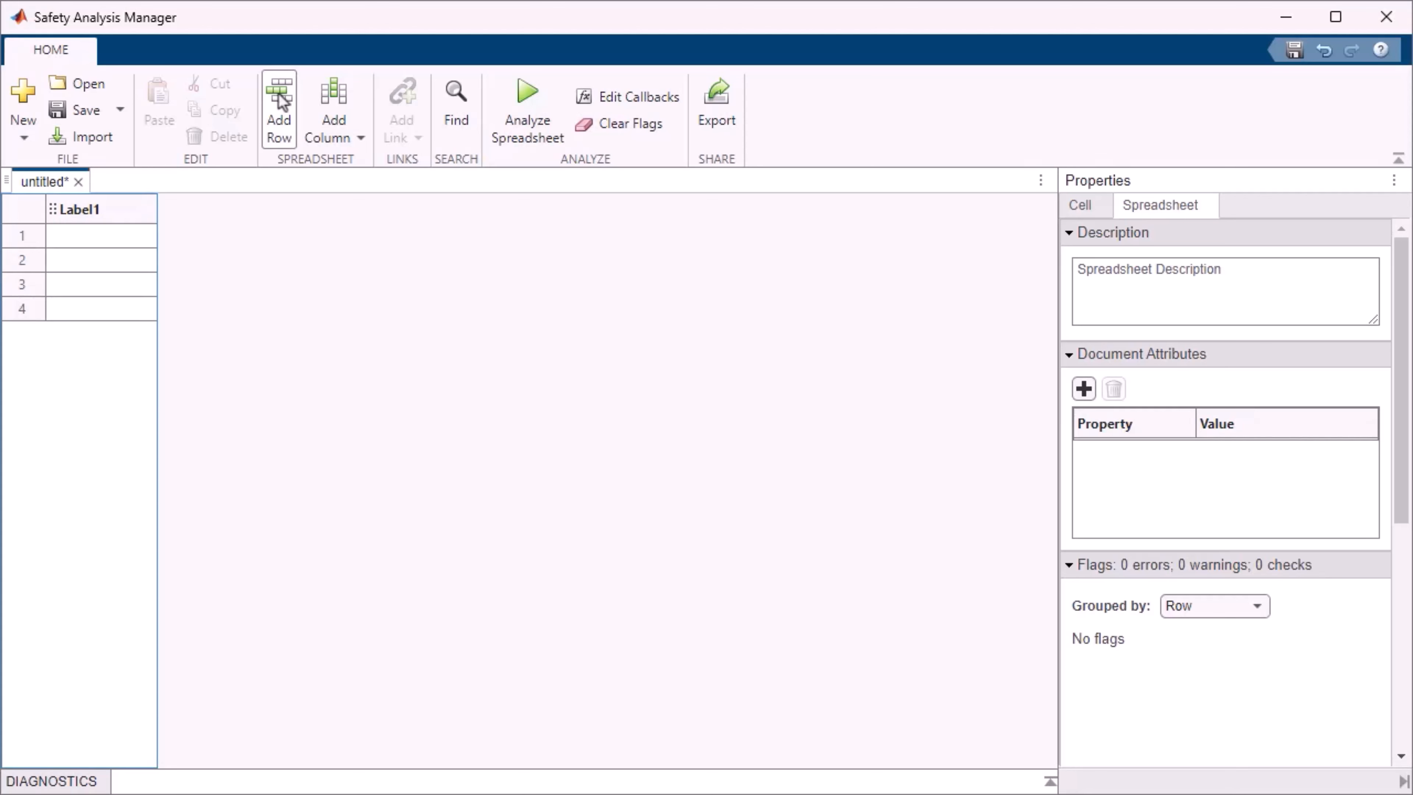
{"action": "left_click", "coordinate": [338, 97]}
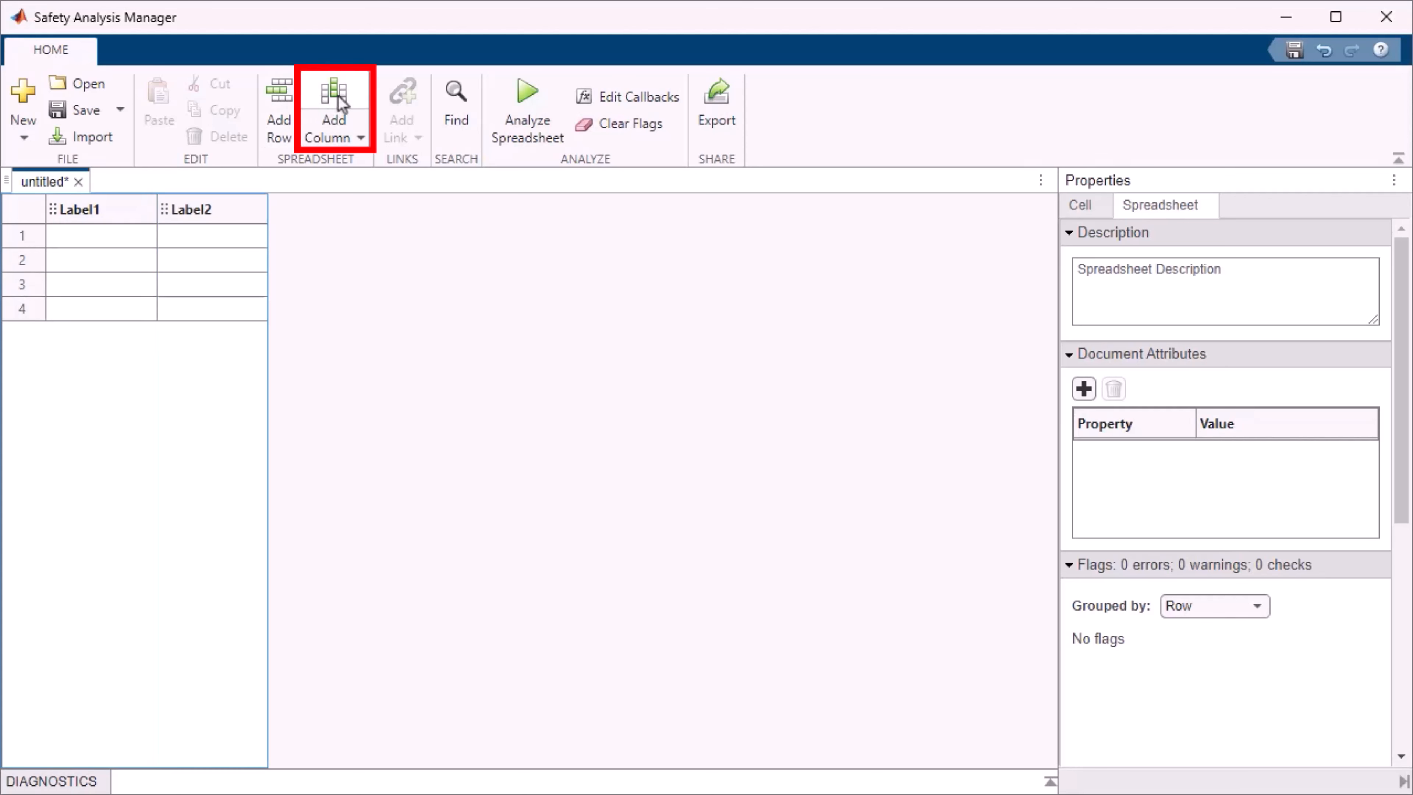
{"action": "left_click", "coordinate": [340, 103]}
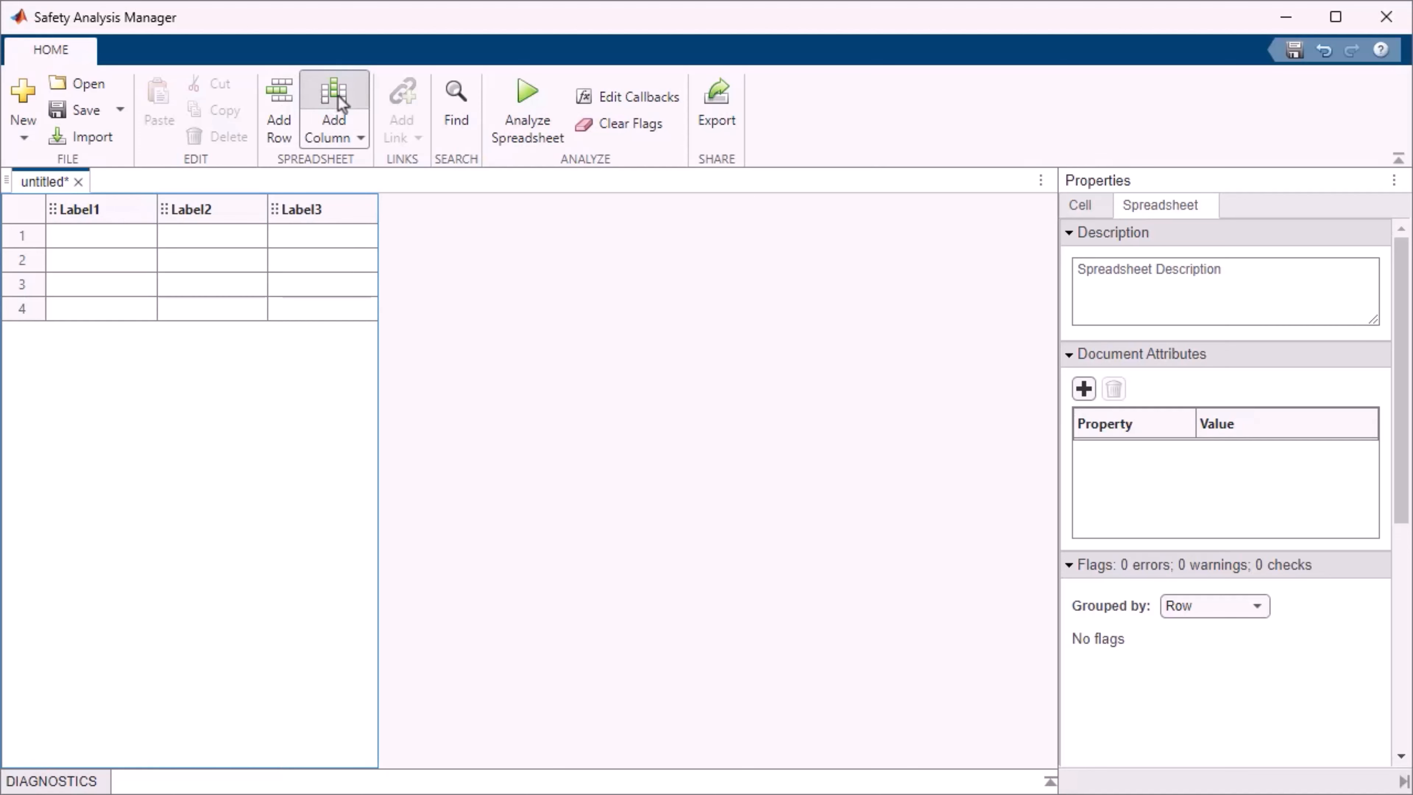
{"action": "left_click", "coordinate": [340, 101]}
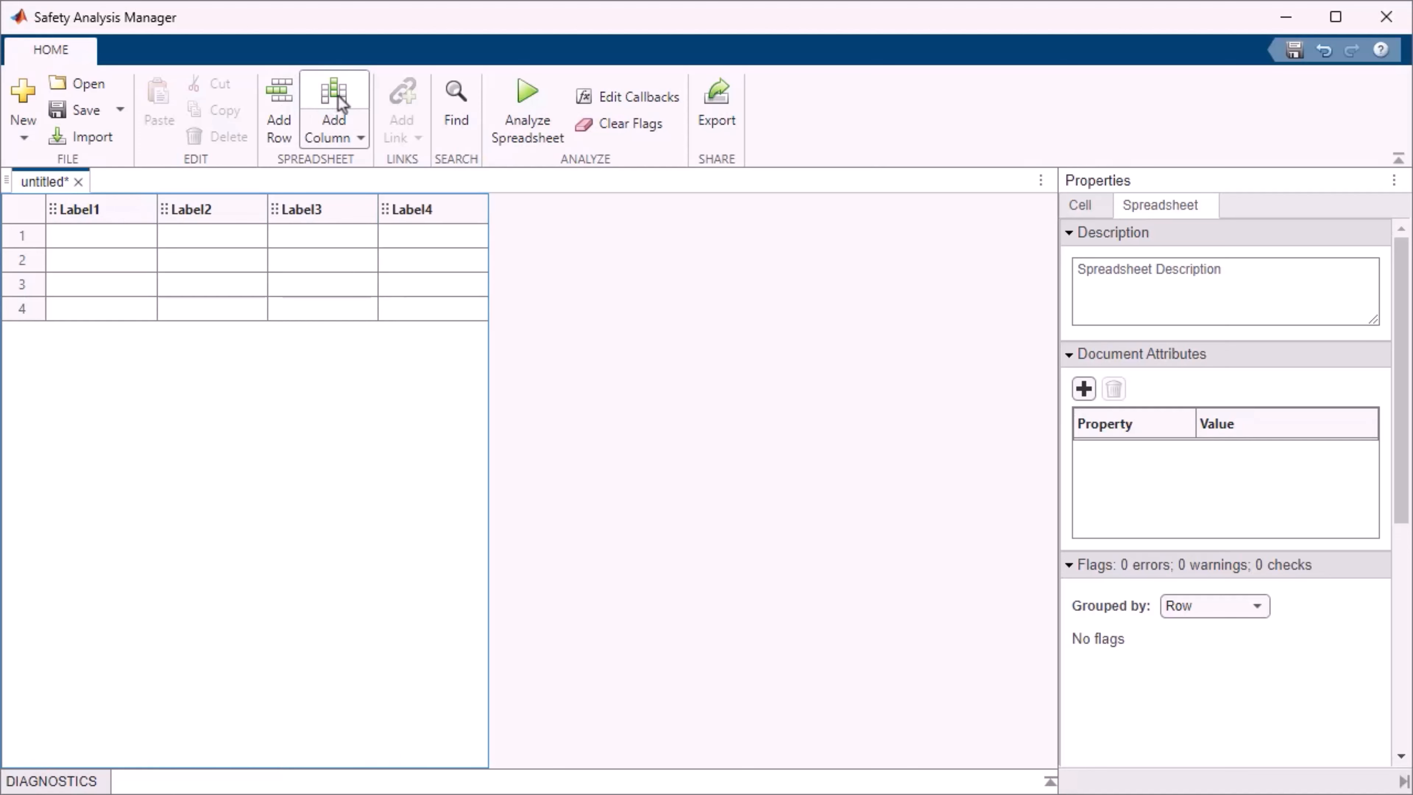
Delete the Label4 column from the spreadsheet
{"action": "left_click", "coordinate": [460, 217]}
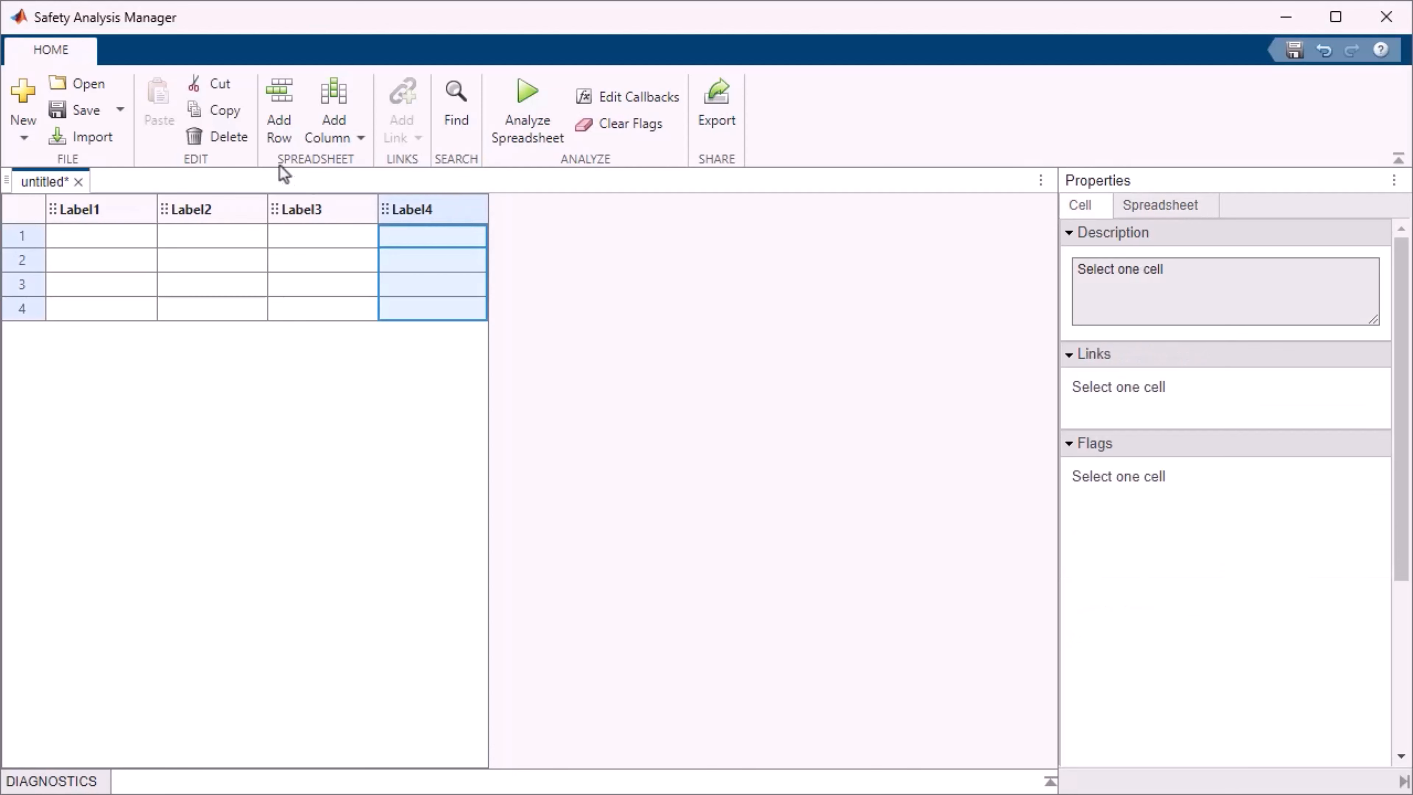
{"action": "left_click", "coordinate": [229, 139]}
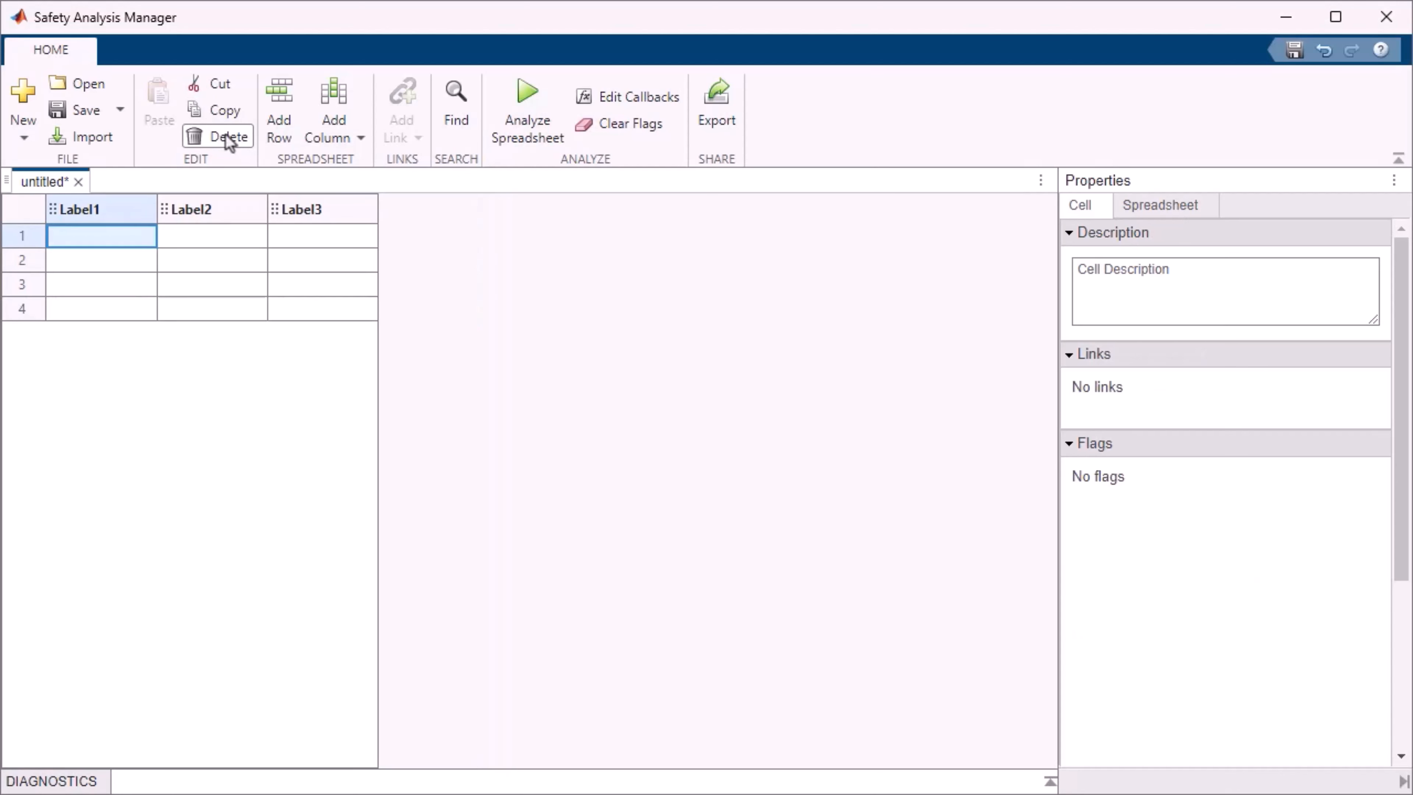
{"action": "left_click", "coordinate": [446, 282]}
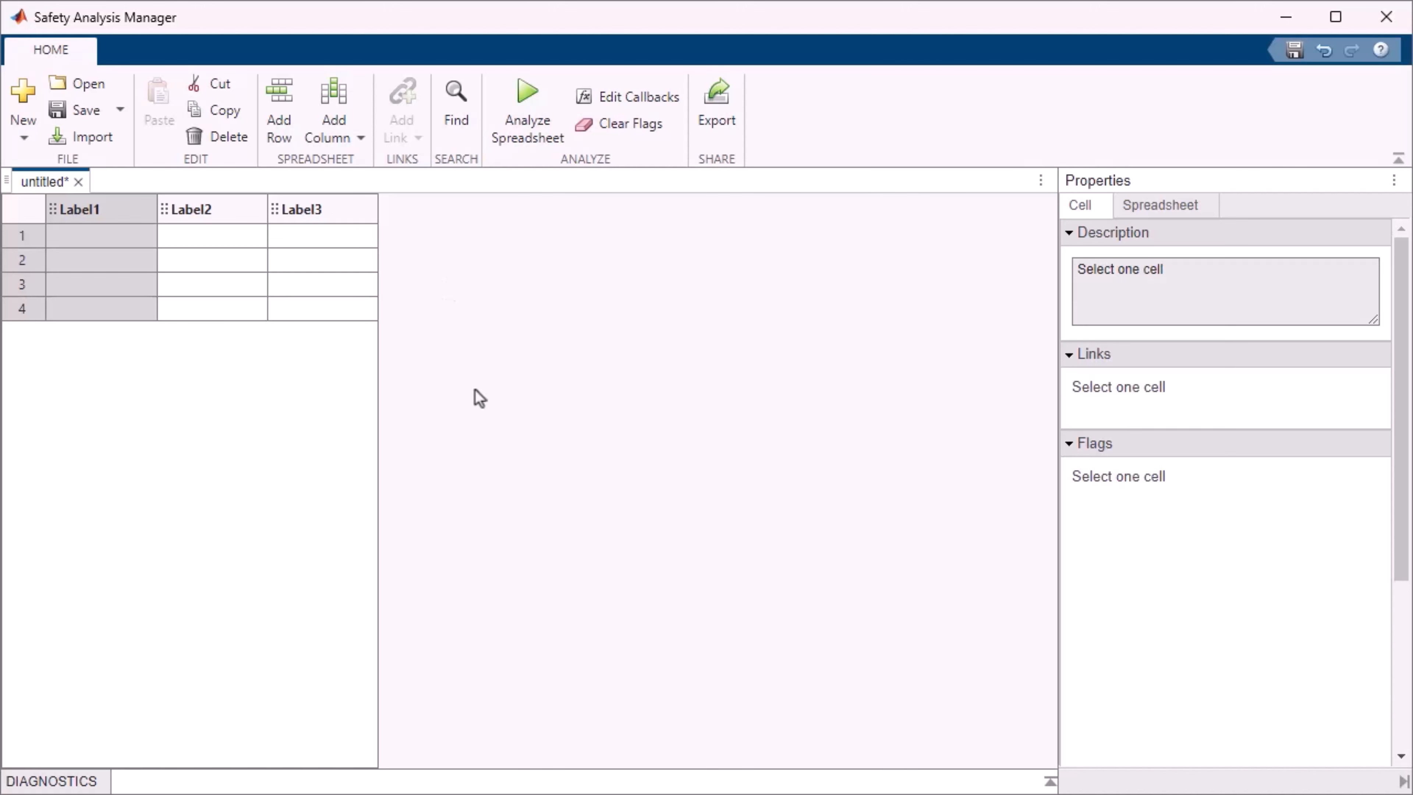
Rename the Label1 column as Text
{"action": "left_click", "coordinate": [135, 209]}
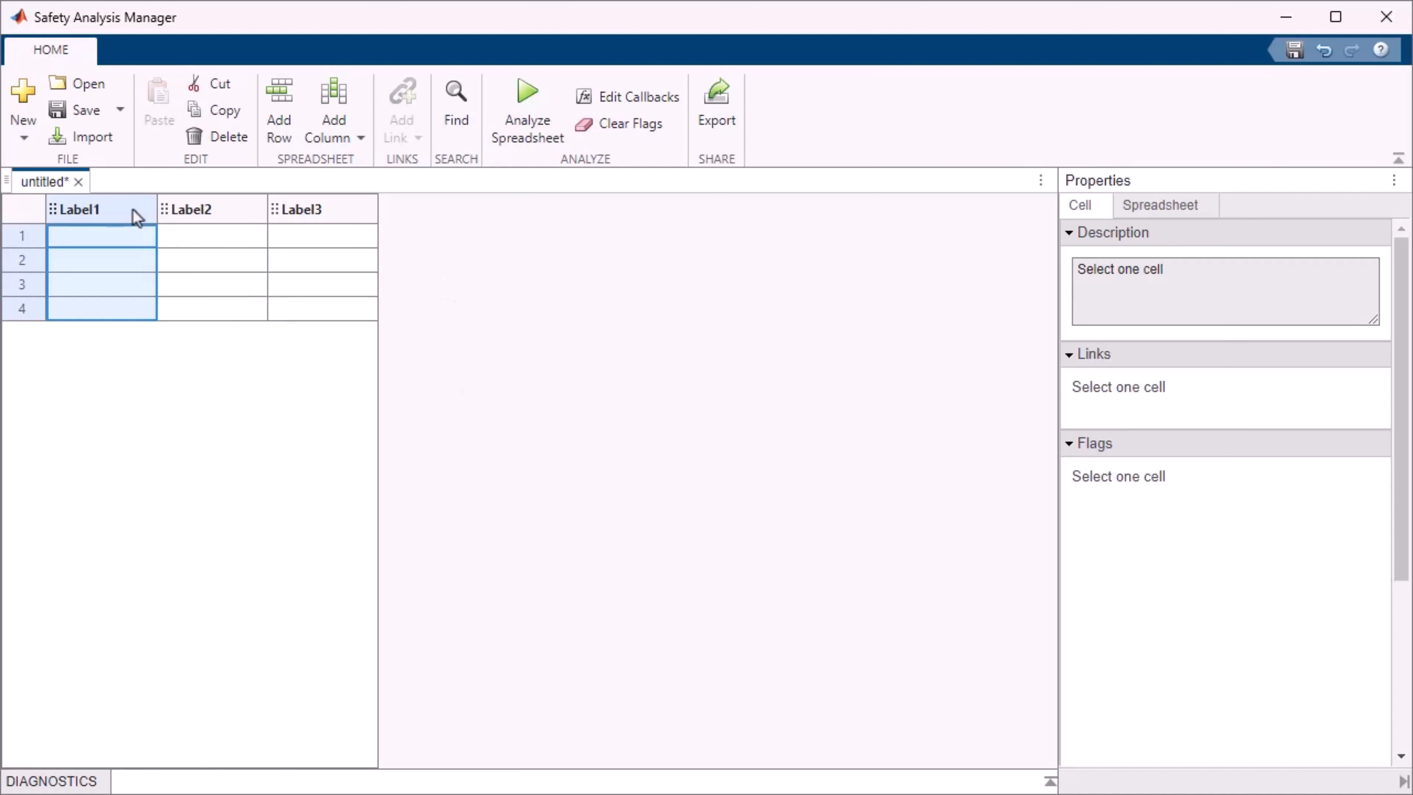
{"action": "right_click", "coordinate": [136, 217]}
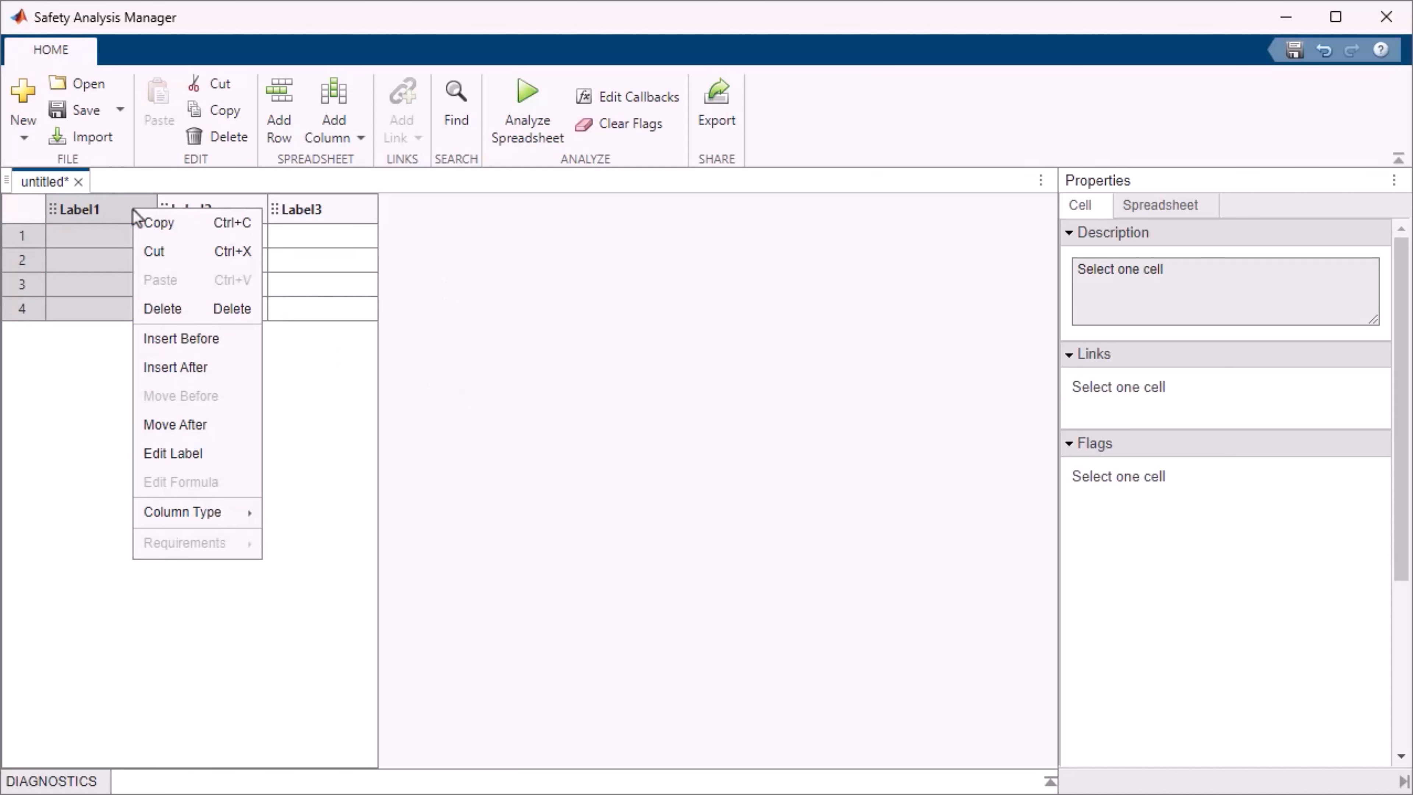
{"action": "left_click", "coordinate": [192, 451]}
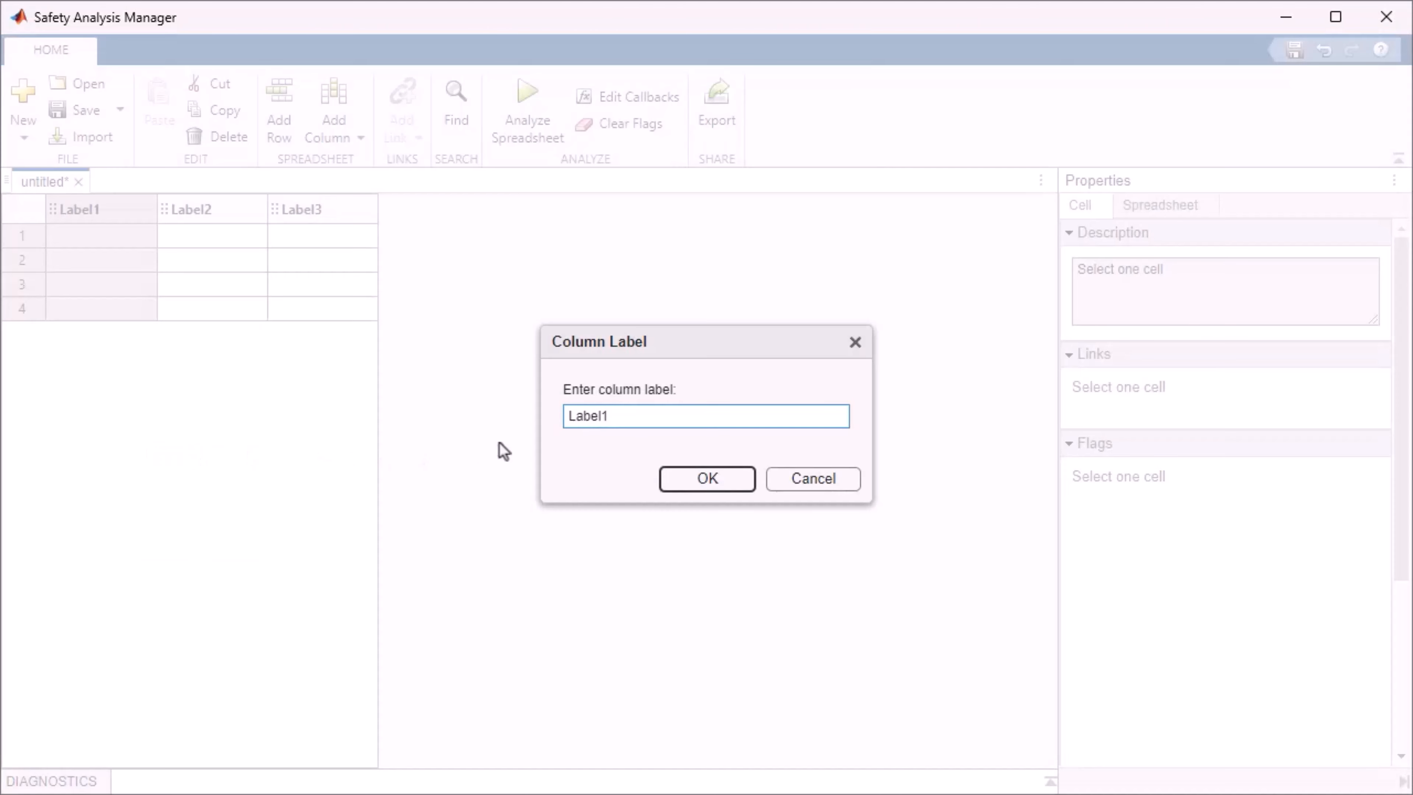
{"action": "key", "text": "ctrl+a"}
{"action": "key", "text": "BackSpace"}
{"action": "type", "text": "Text"}
{"action": "left_click", "coordinate": [696, 473]}
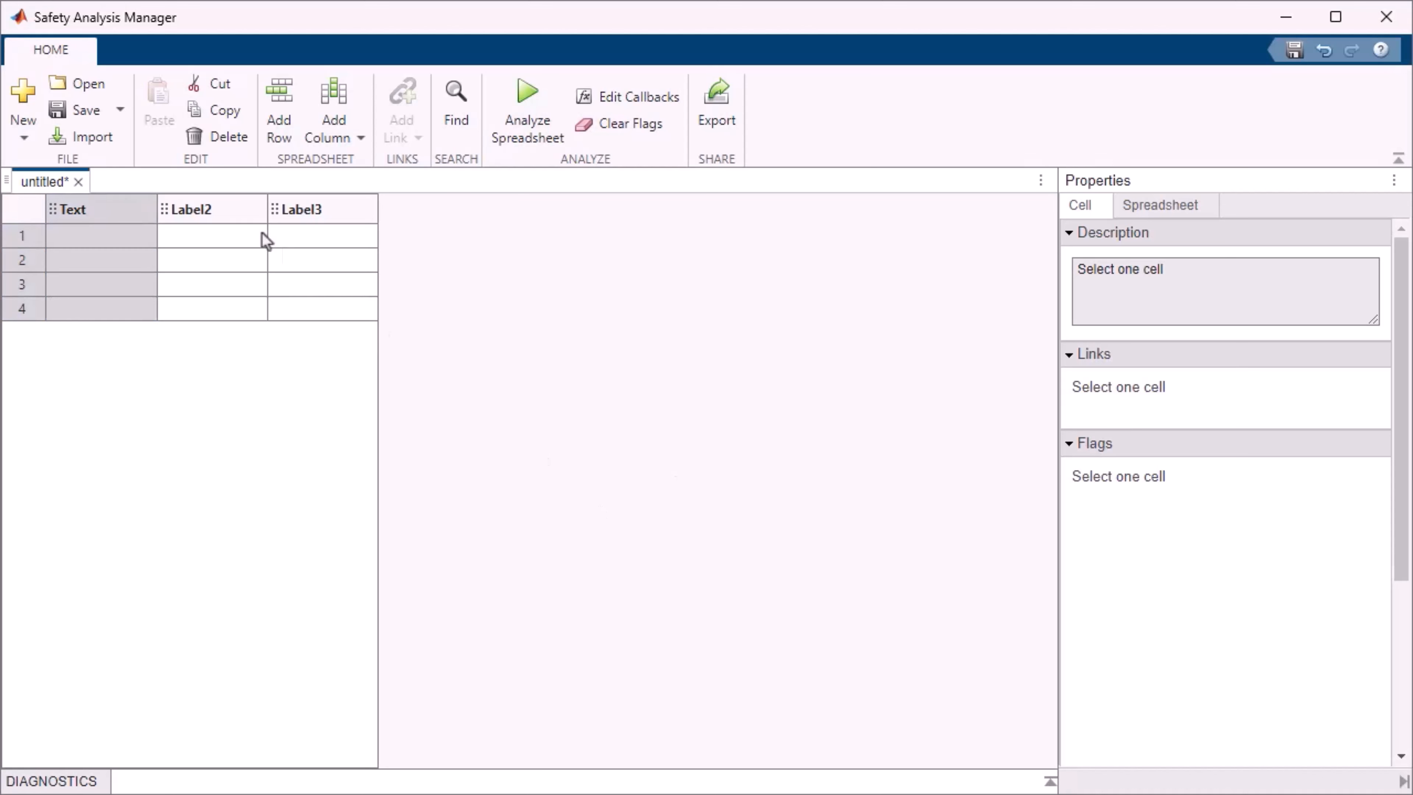
Rename the Label2 column as Check Box
{"action": "left_click", "coordinate": [238, 214]}
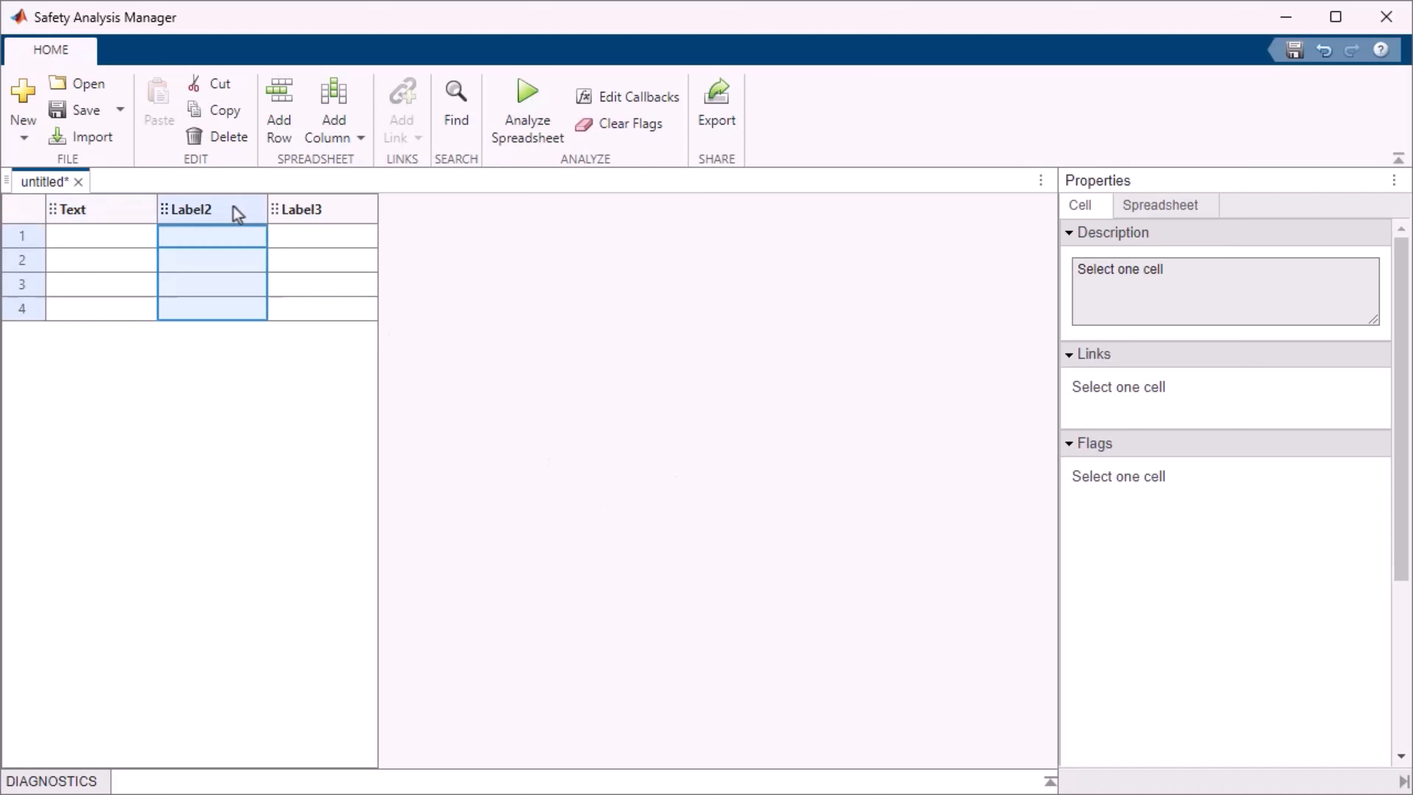
{"action": "right_click", "coordinate": [238, 214]}
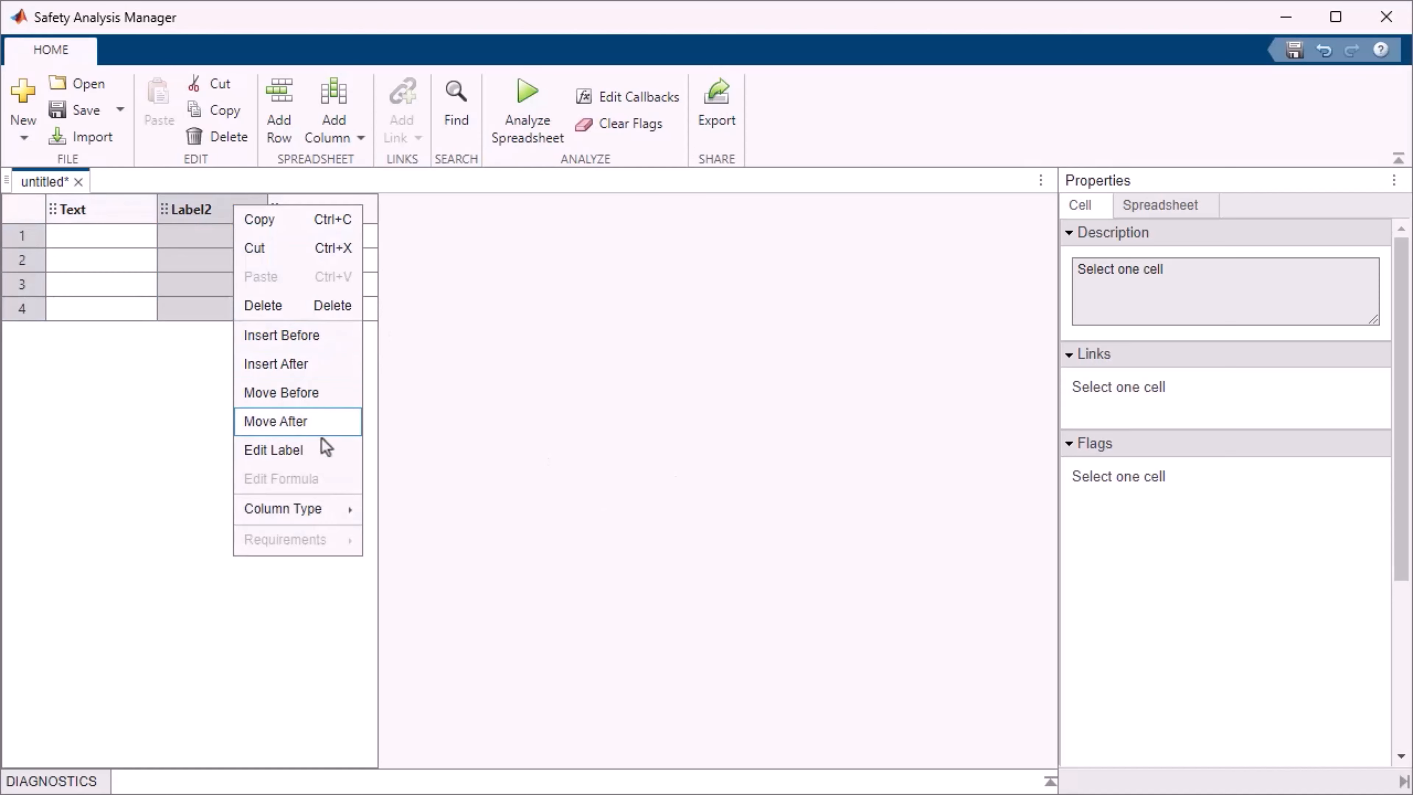
{"action": "left_click", "coordinate": [321, 445]}
{"action": "key", "text": "BackSpace"}
{"action": "key", "text": "BackSpace"}
{"action": "key", "text": "BackSpace"}
{"action": "key", "text": "BackSpace"}
{"action": "key", "text": "BackSpace"}
{"action": "key", "text": "BackSpace"}
{"action": "type", "text": "Check Box"}
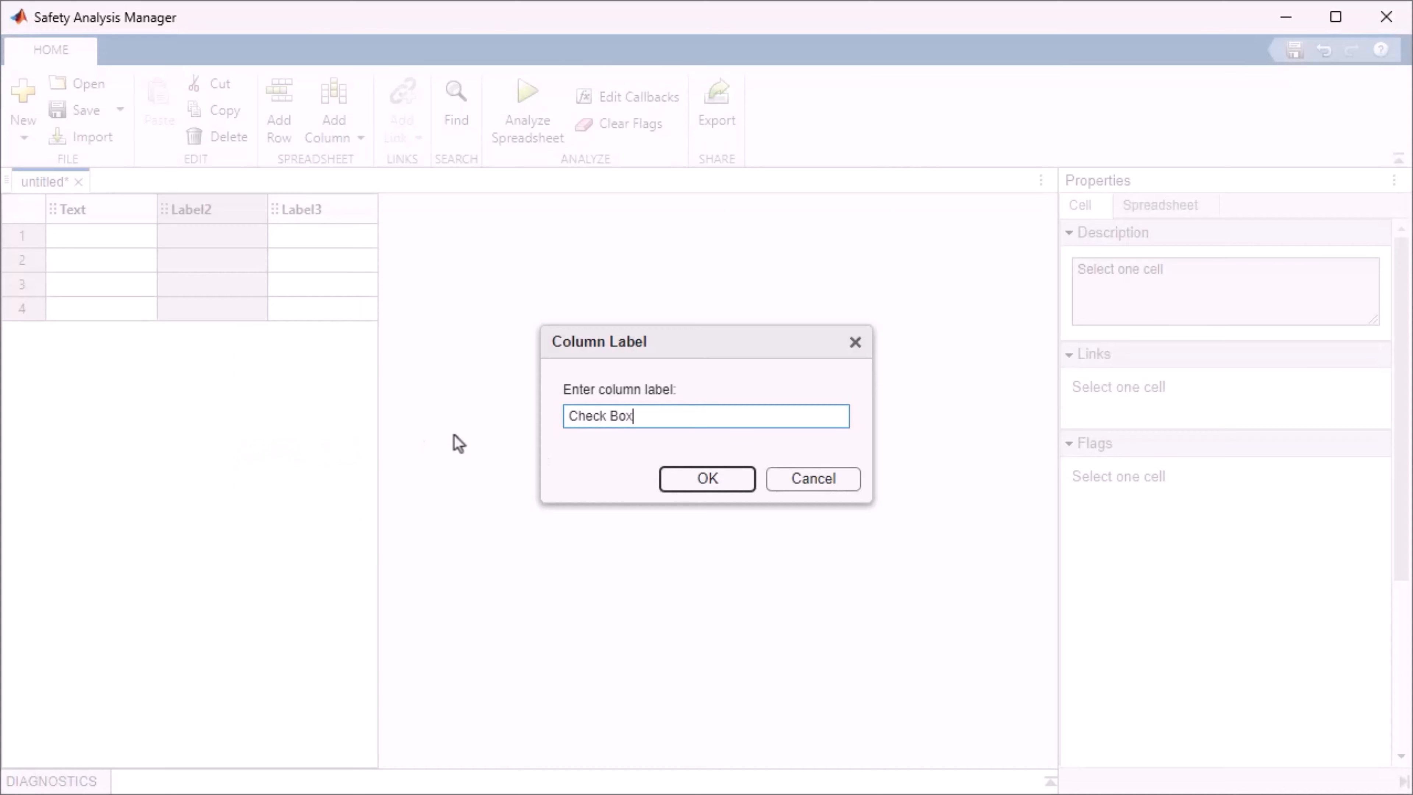
{"action": "left_click", "coordinate": [694, 482]}
Rename the Label3 column as Derived
{"action": "right_click", "coordinate": [338, 212]}
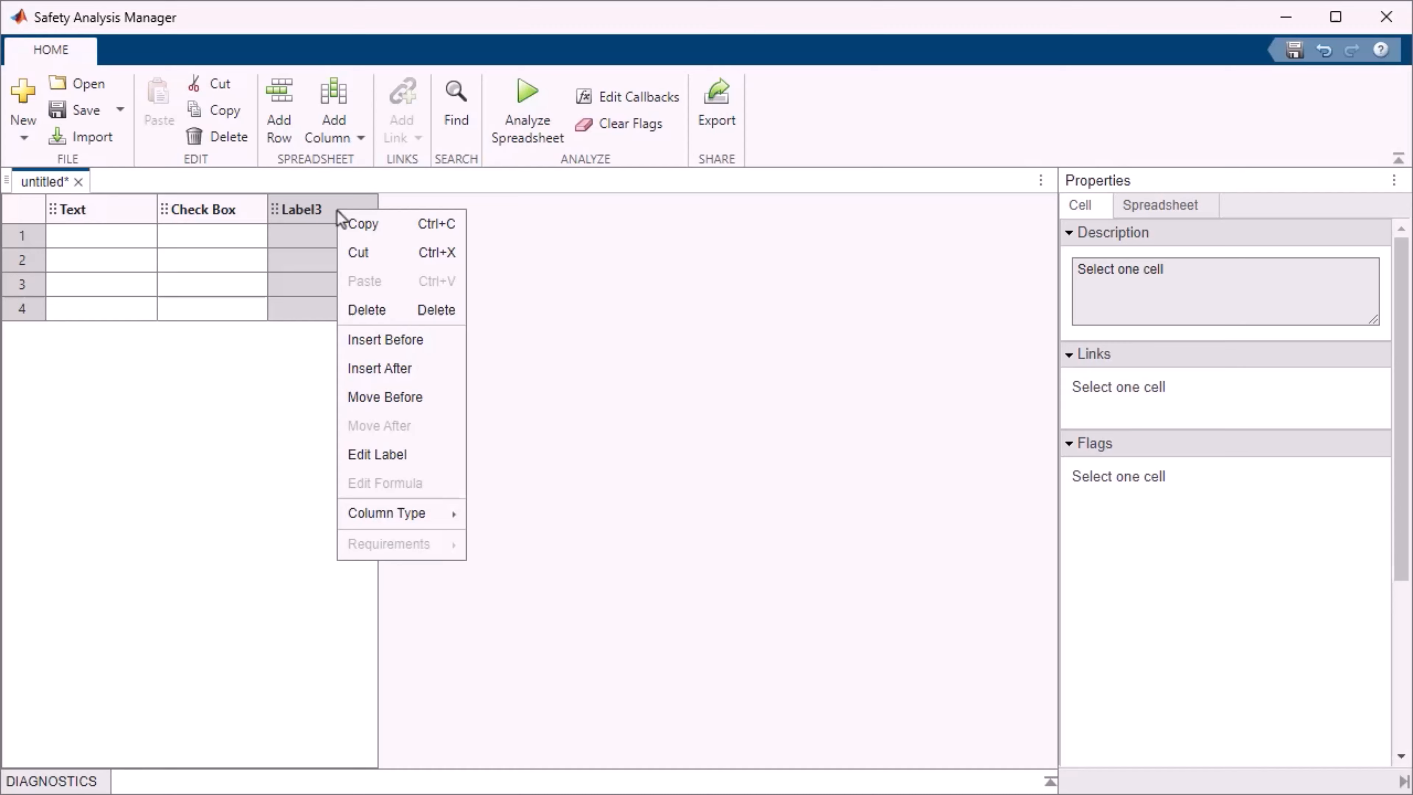
{"action": "left_click", "coordinate": [385, 456]}
{"action": "key", "text": "BackSpace"}
{"action": "key", "text": "BackSpace"}
{"action": "key", "text": "BackSpace"}
{"action": "key", "text": "BackSpace"}
{"action": "key", "text": "BackSpace"}
{"action": "key", "text": "BackSpace"}
{"action": "type", "text": "Derived"}
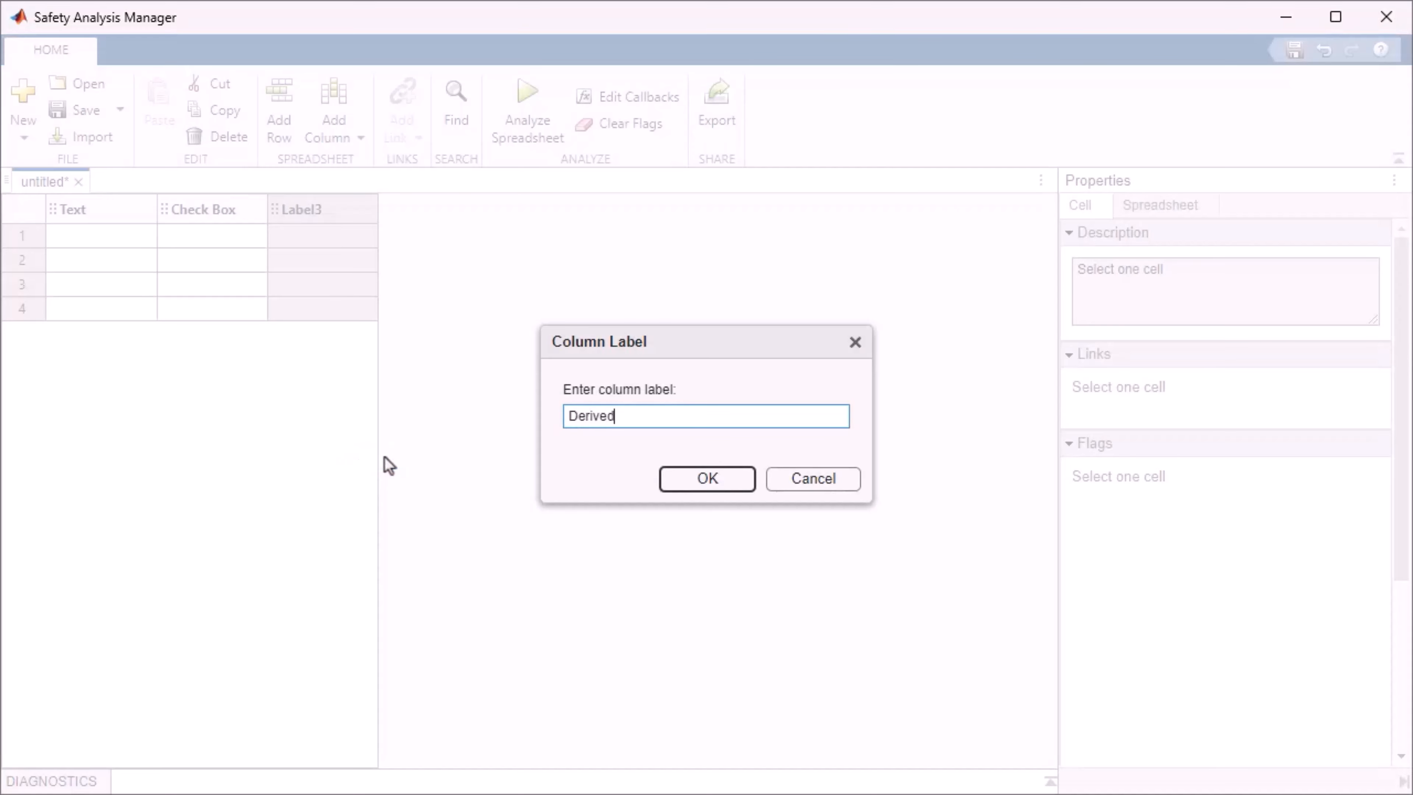
{"action": "left_click", "coordinate": [735, 482]}
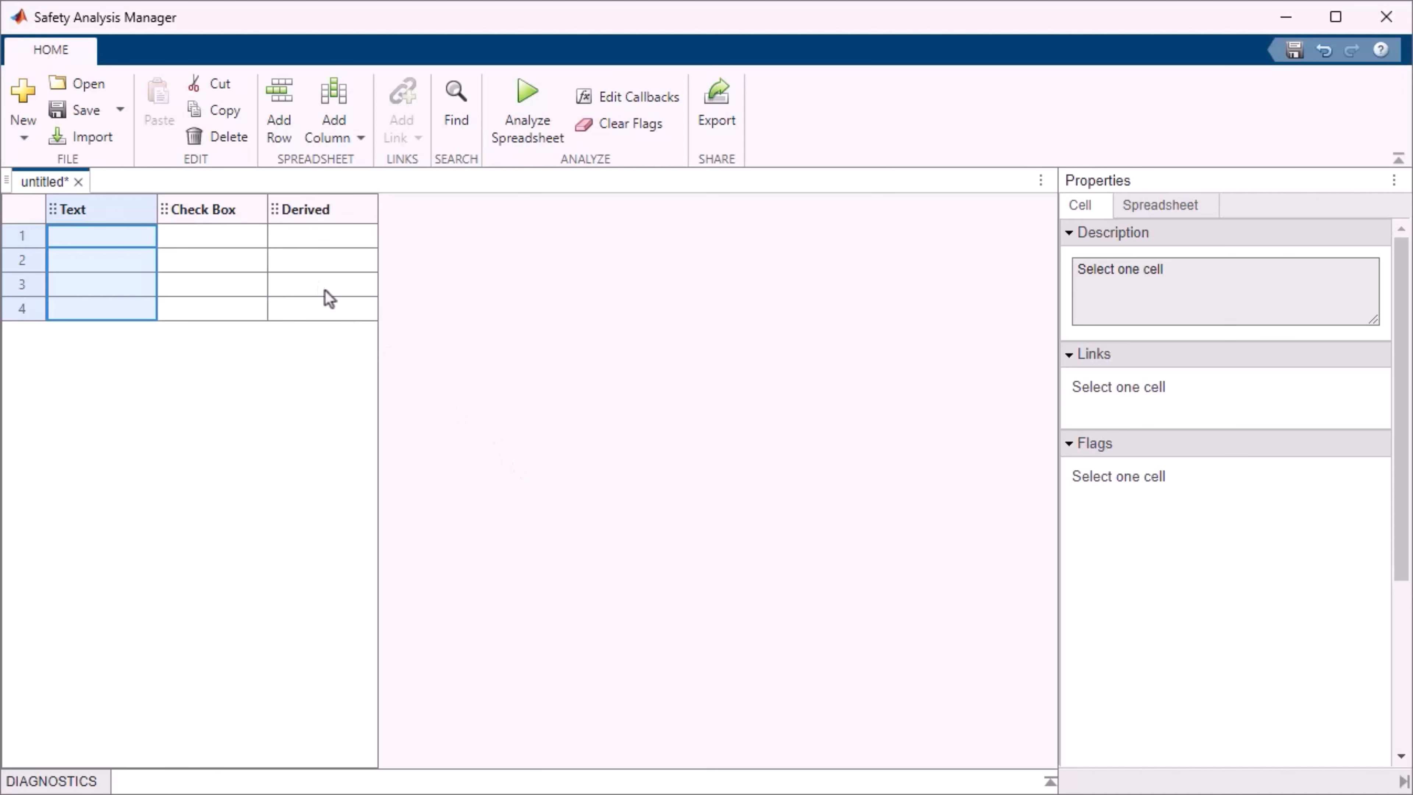
Set the column type of the Check Box column to Checkbox
{"action": "left_click", "coordinate": [242, 212]}
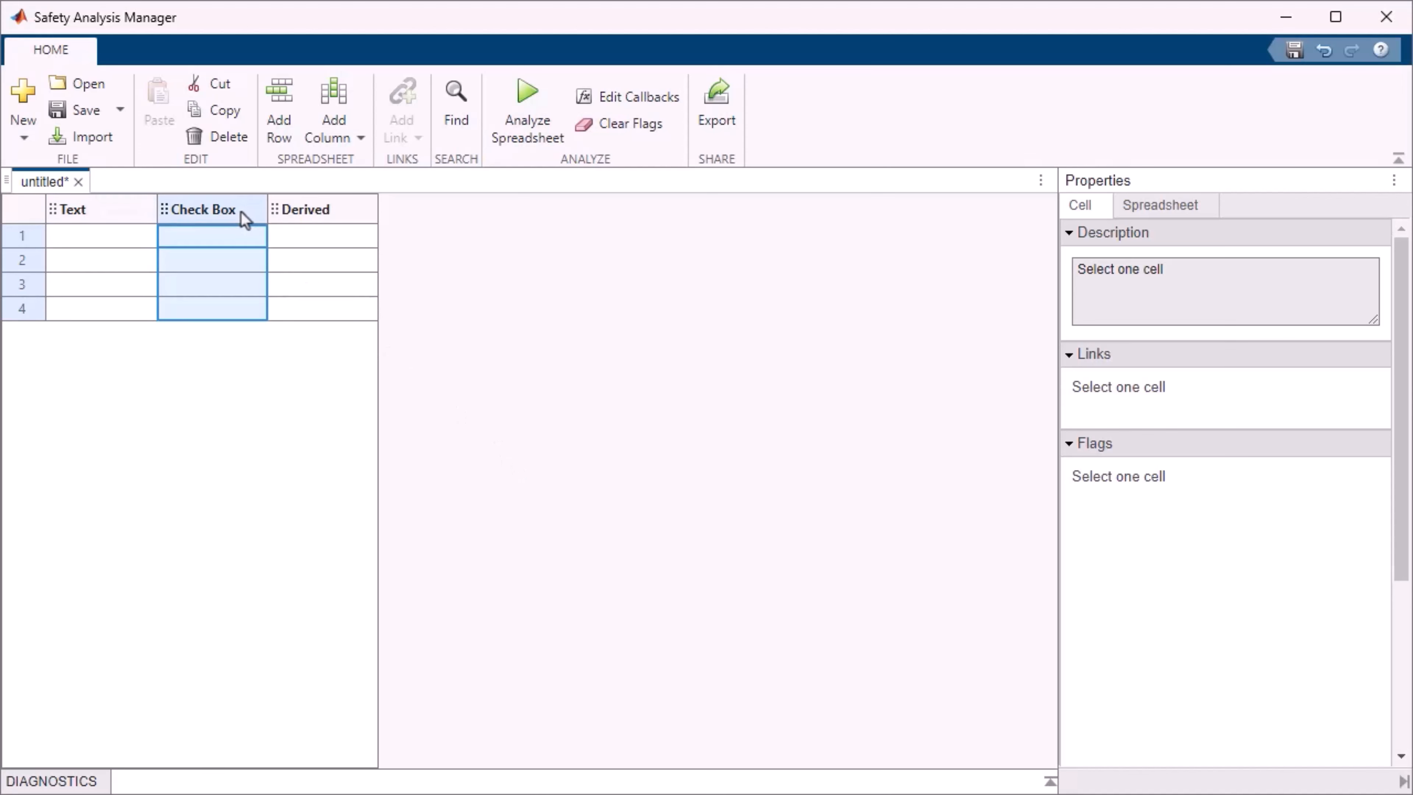
{"action": "right_click", "coordinate": [242, 213]}
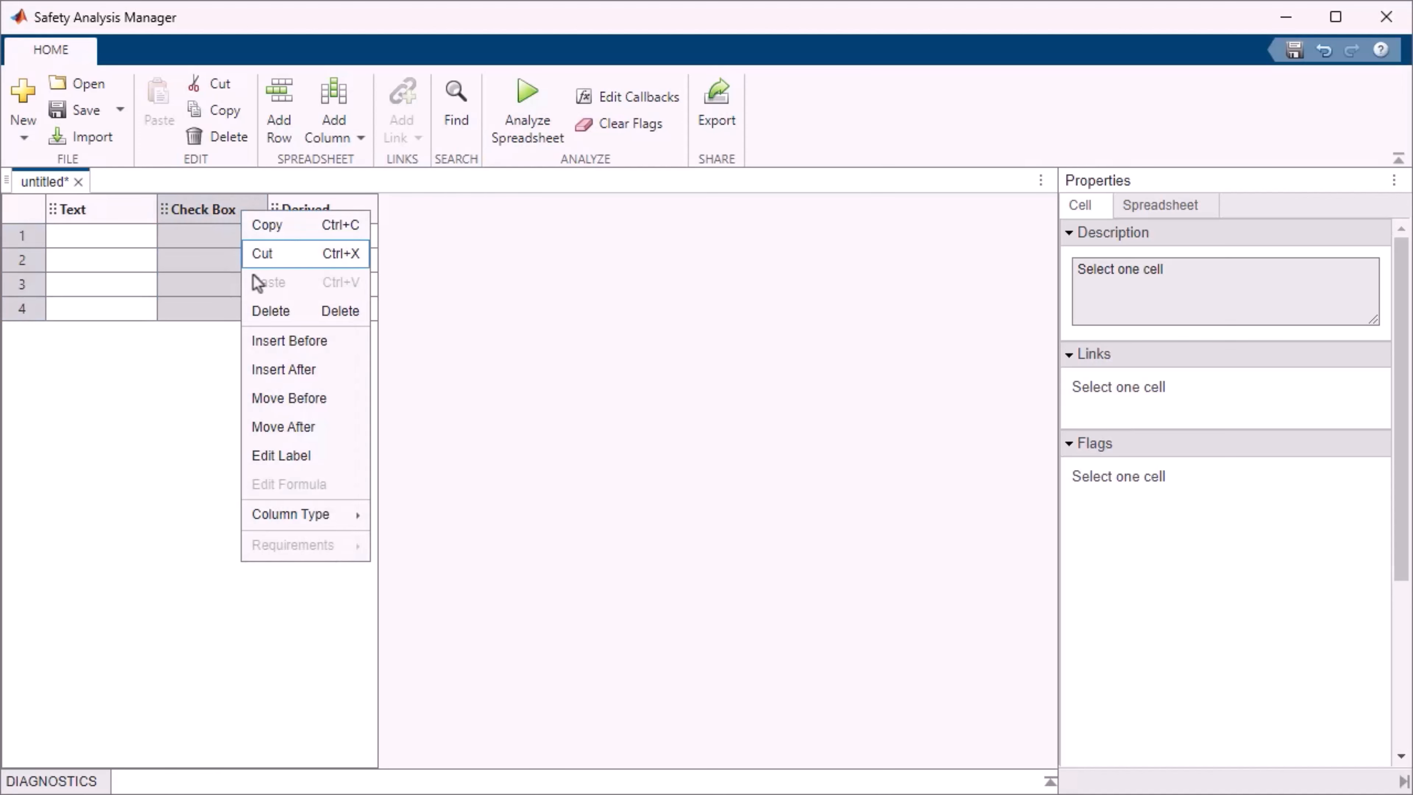
{"action": "mouse_move", "coordinate": [310, 515]}
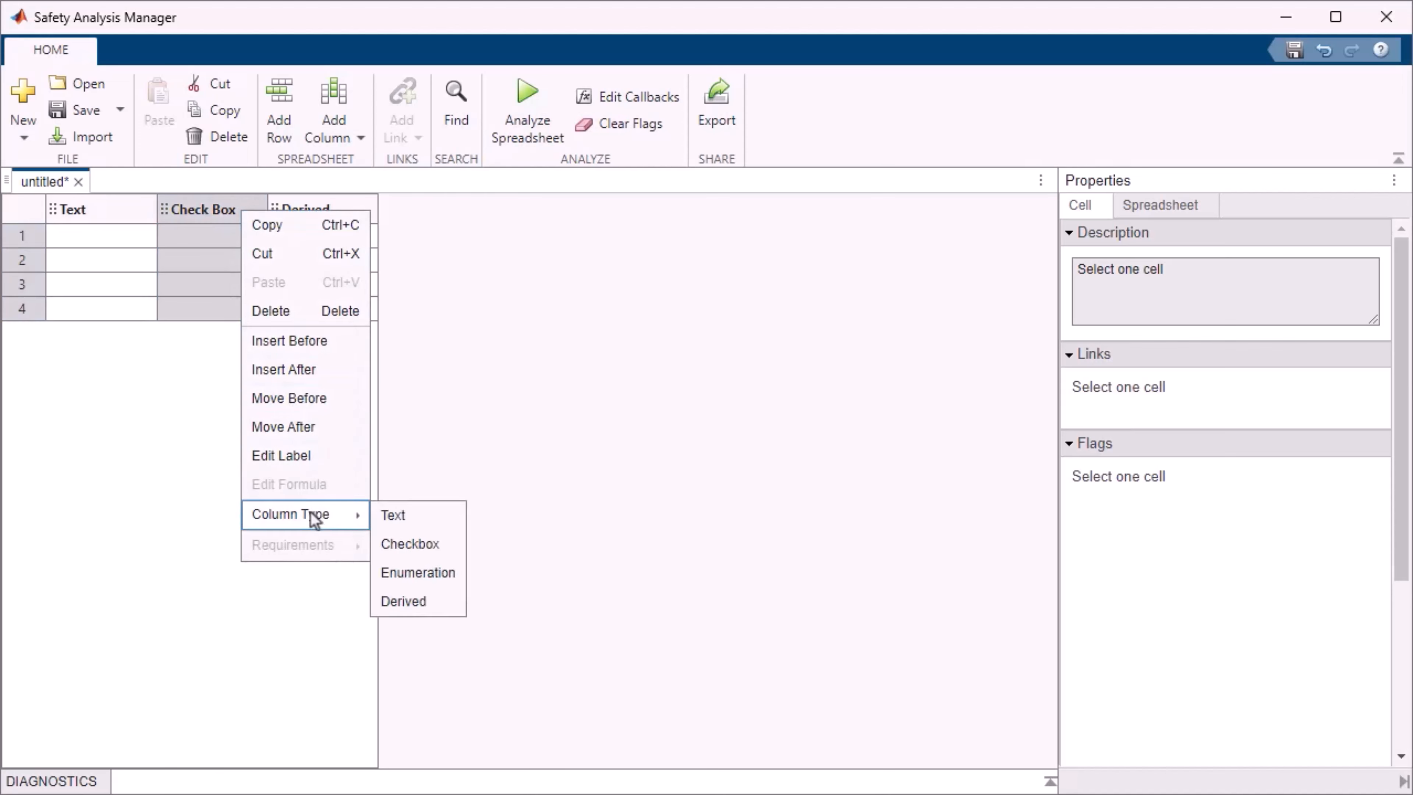
{"action": "left_click", "coordinate": [408, 544]}
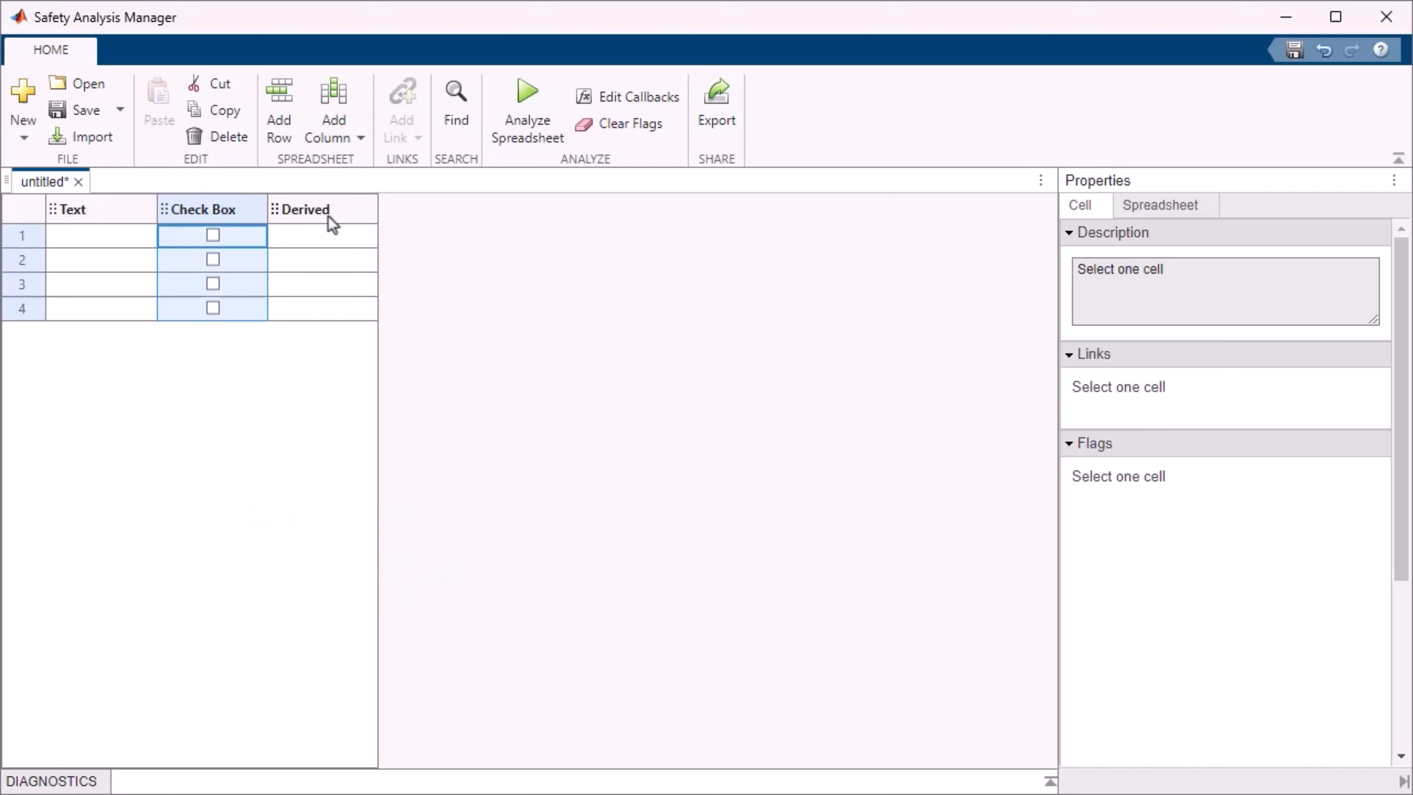
Set the column type of the third column to Derived
{"action": "left_click", "coordinate": [338, 213]}
{"action": "right_click", "coordinate": [338, 213]}
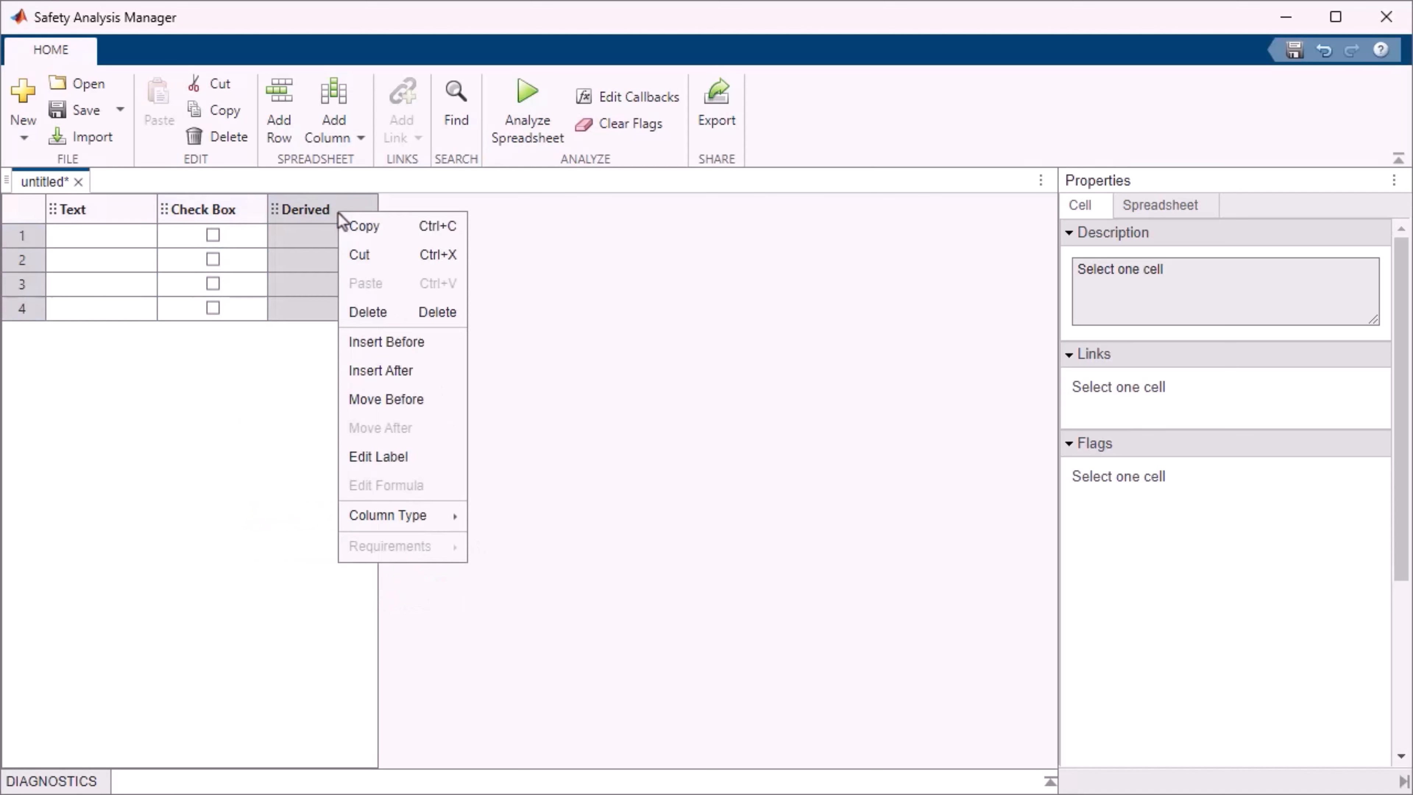
{"action": "mouse_move", "coordinate": [421, 520]}
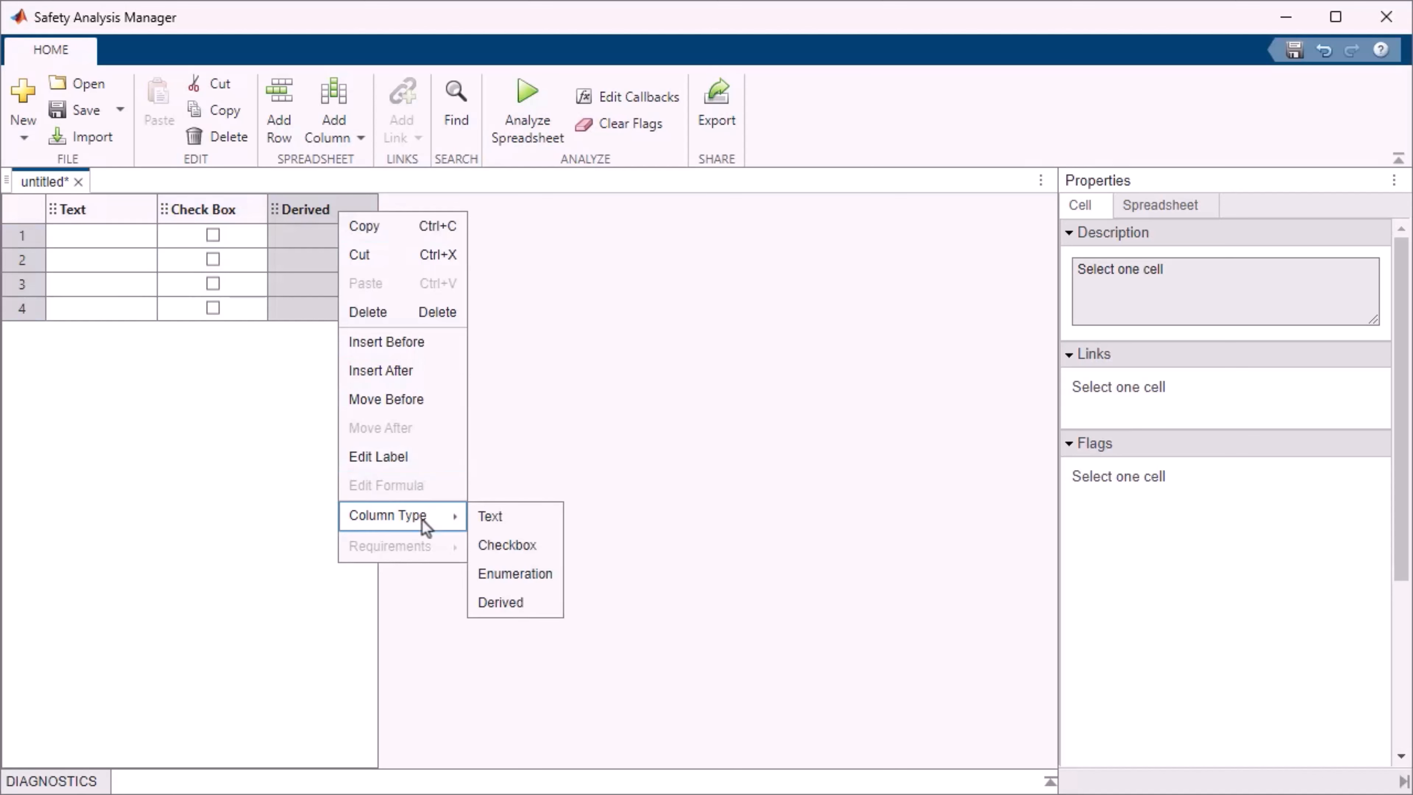
{"action": "left_click", "coordinate": [508, 608]}
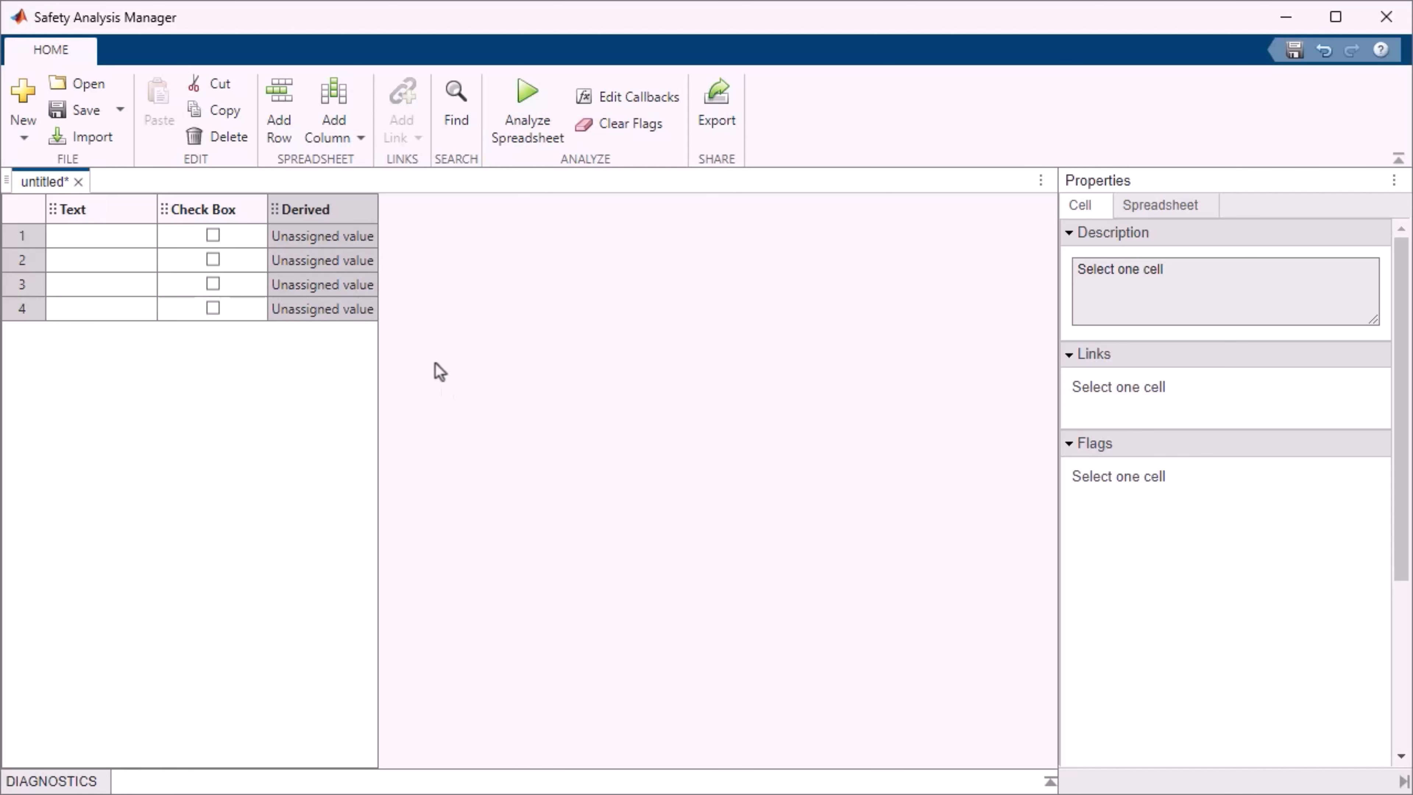
In the Derived column's formula, assign x = sfa_columnValue("Text"); and y = sfa_columnValue("Check Box"); on separate lines
{"action": "left_click", "coordinate": [362, 218]}
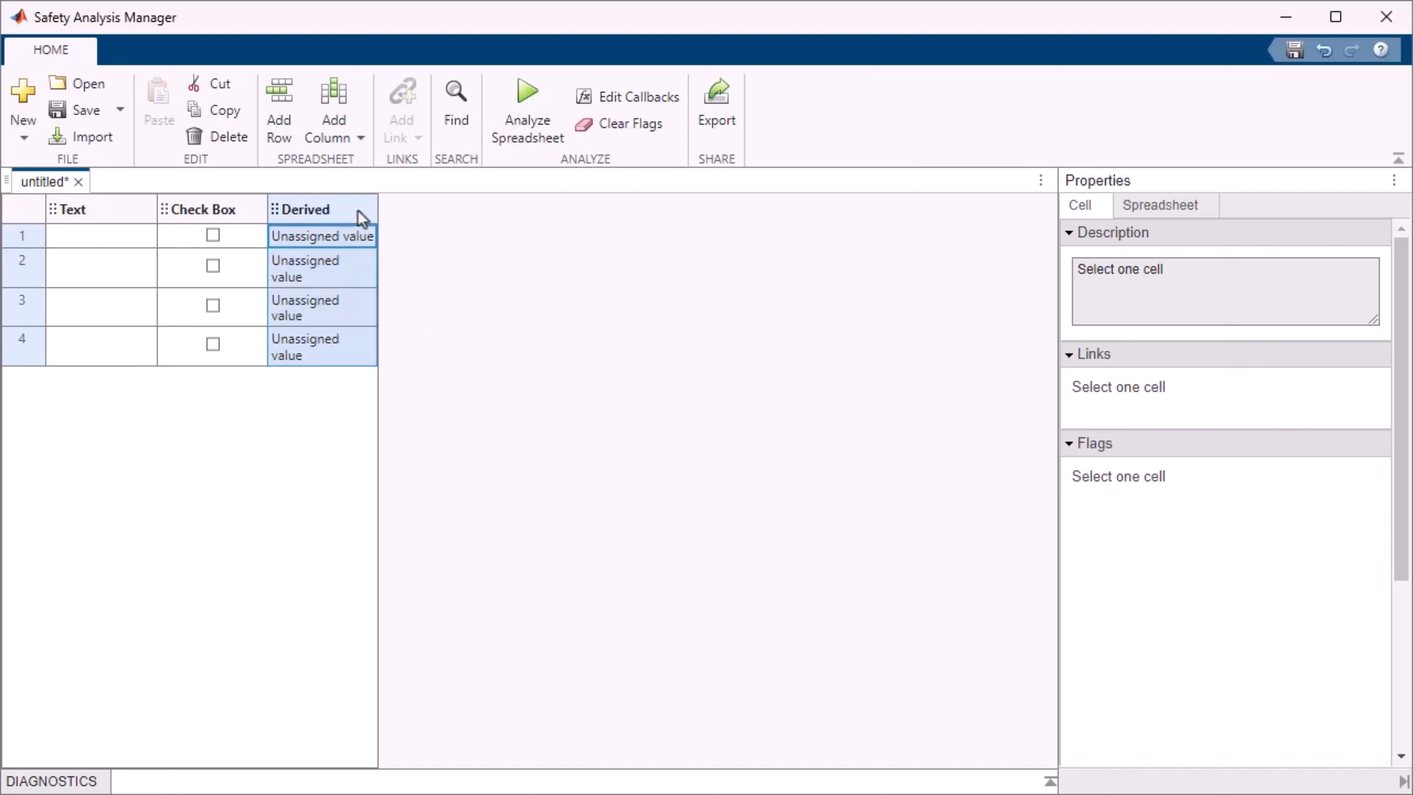
{"action": "right_click", "coordinate": [358, 212]}
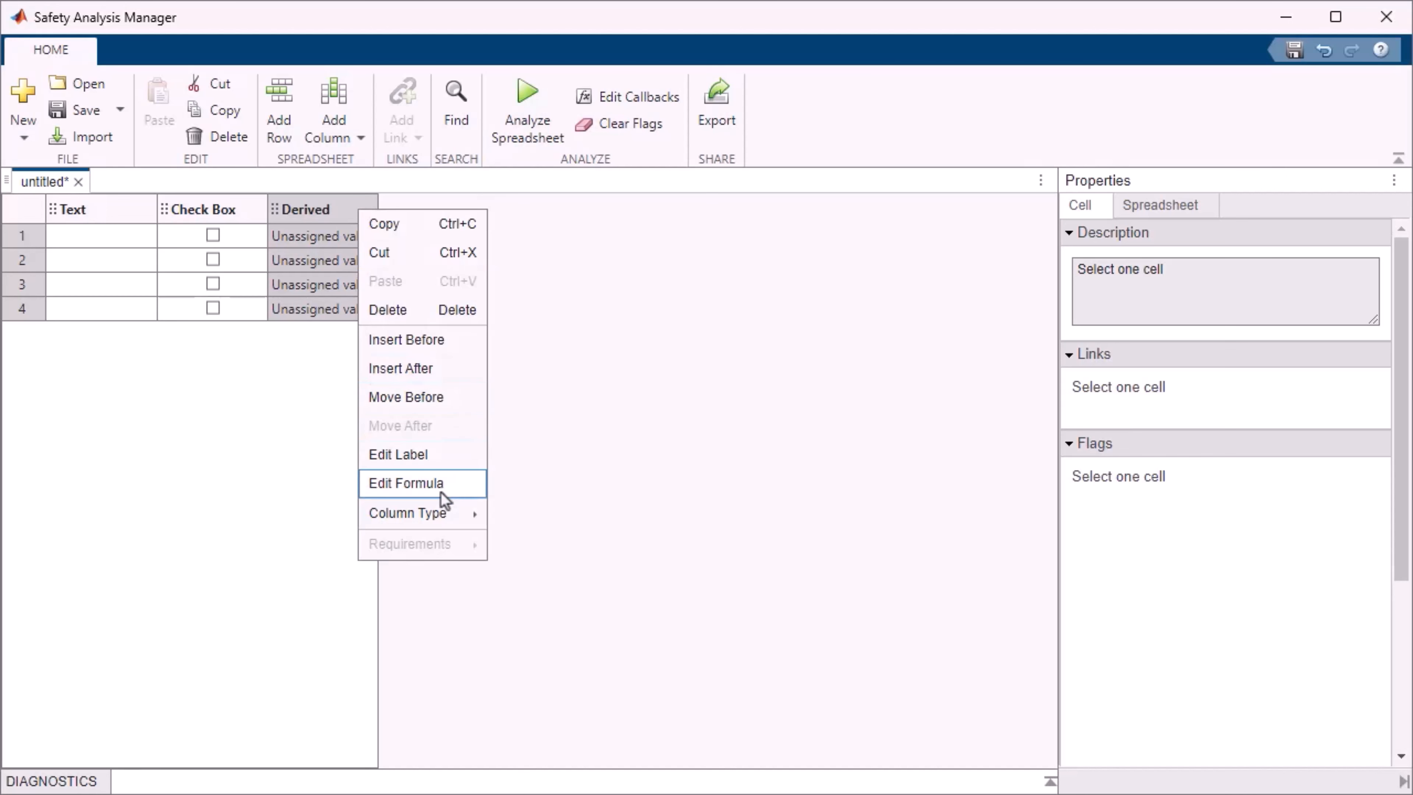
{"action": "left_click", "coordinate": [422, 483]}
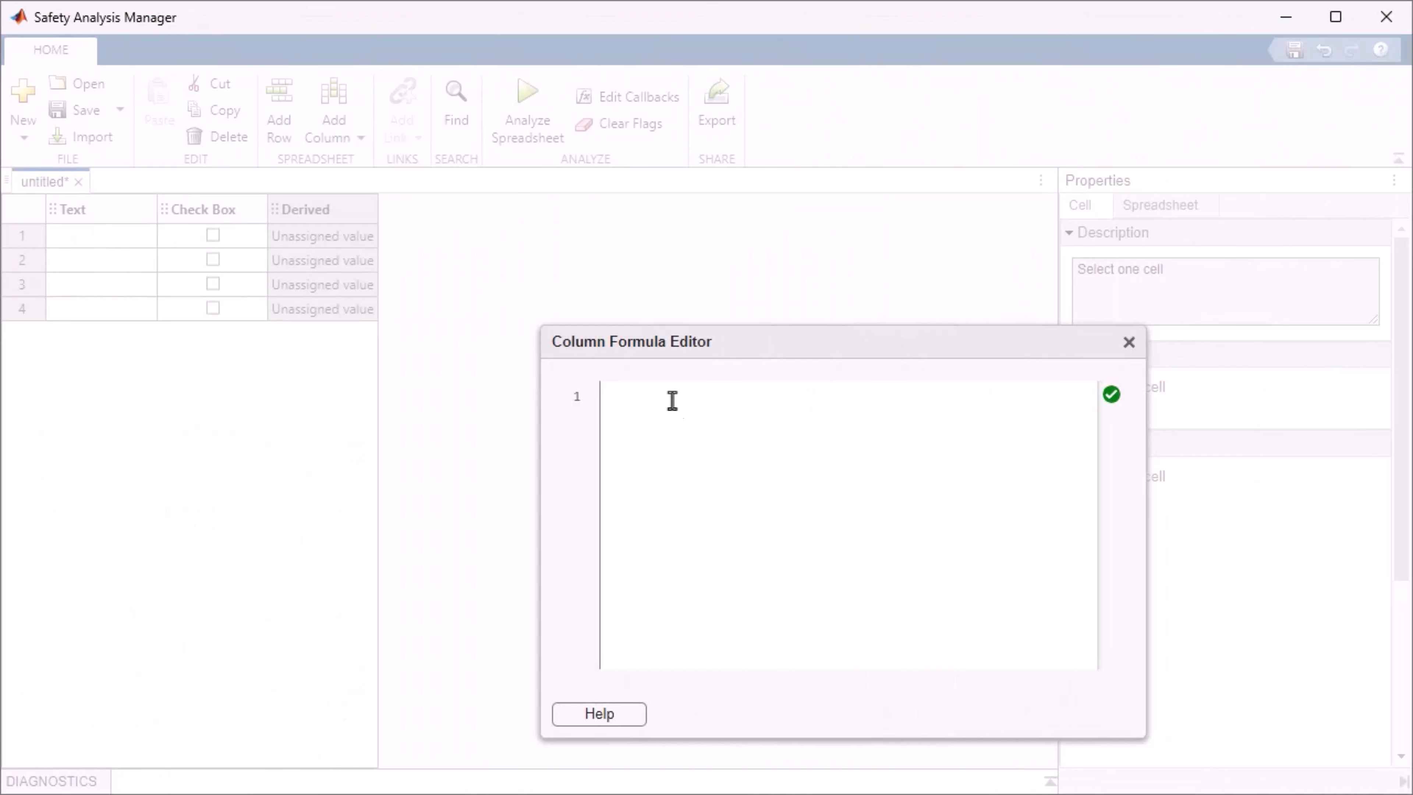
{"action": "type", "text": "x = sfa_columnValue(\"Text\"); y = sfa_columnValue(\"Check Box\");"}
{"action": "key", "text": "Return"}
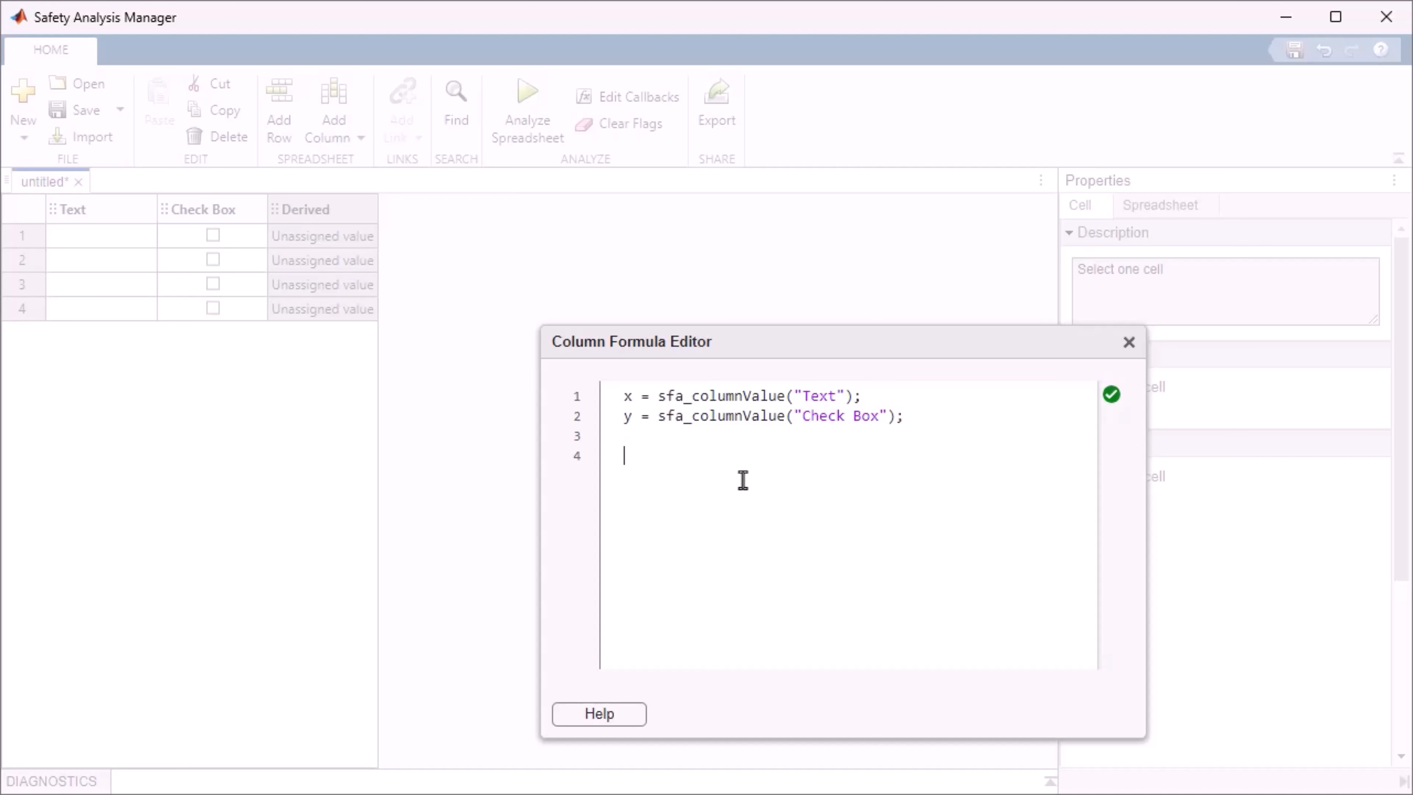